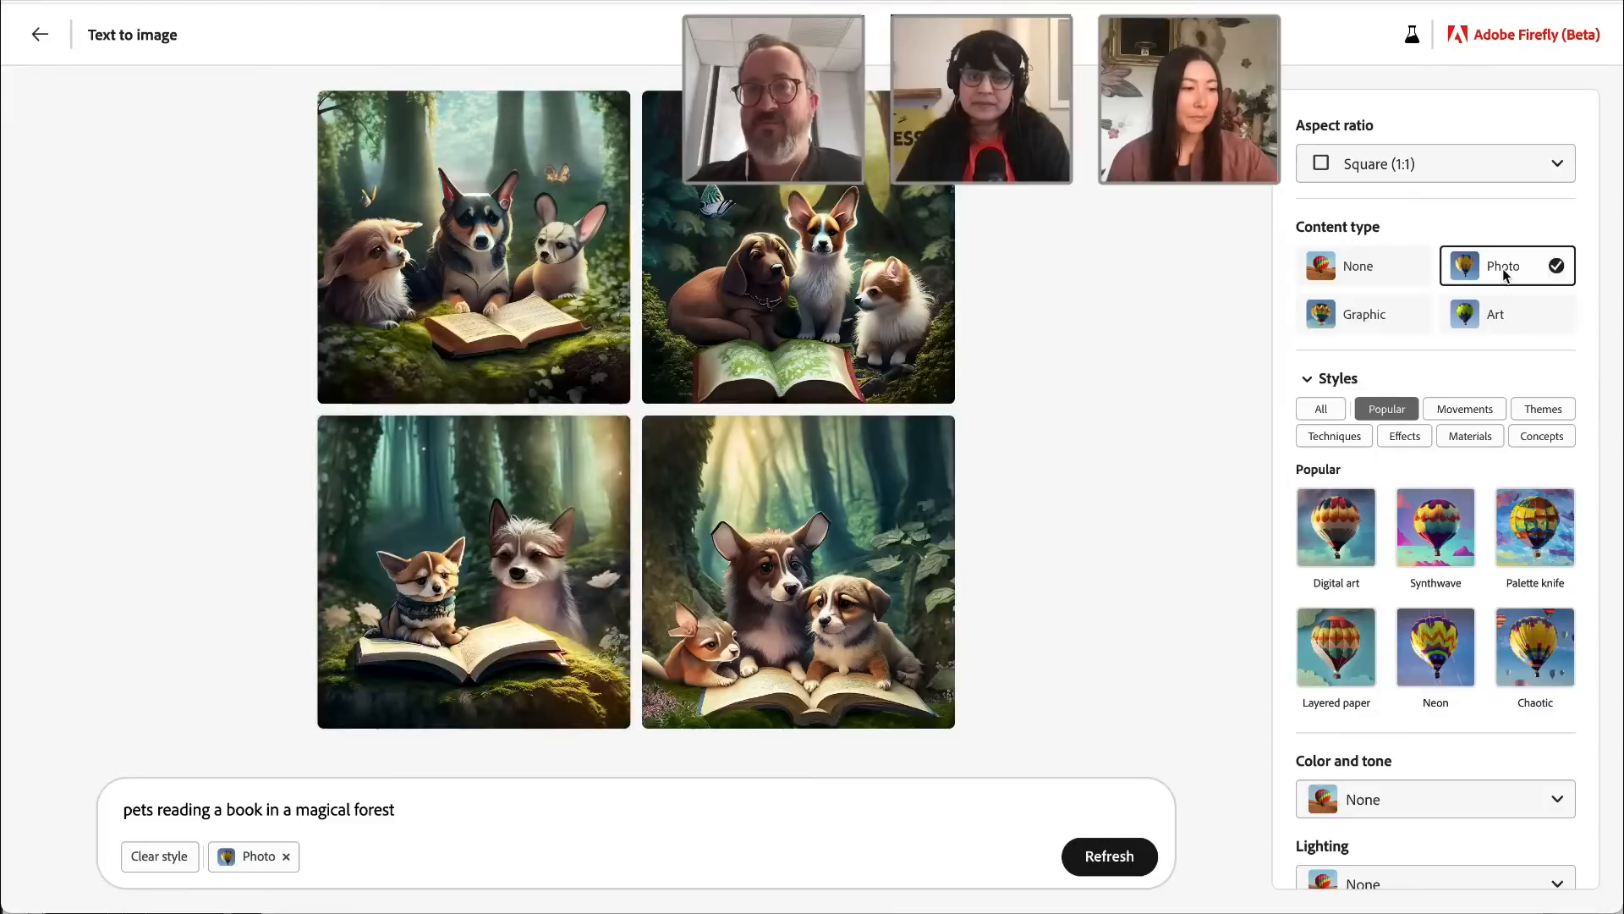
Step: Set the content type to Art and the aspect ratio to Landscape (4:3) for the pets image
{"action": "left_click", "coordinate": [1537, 319]}
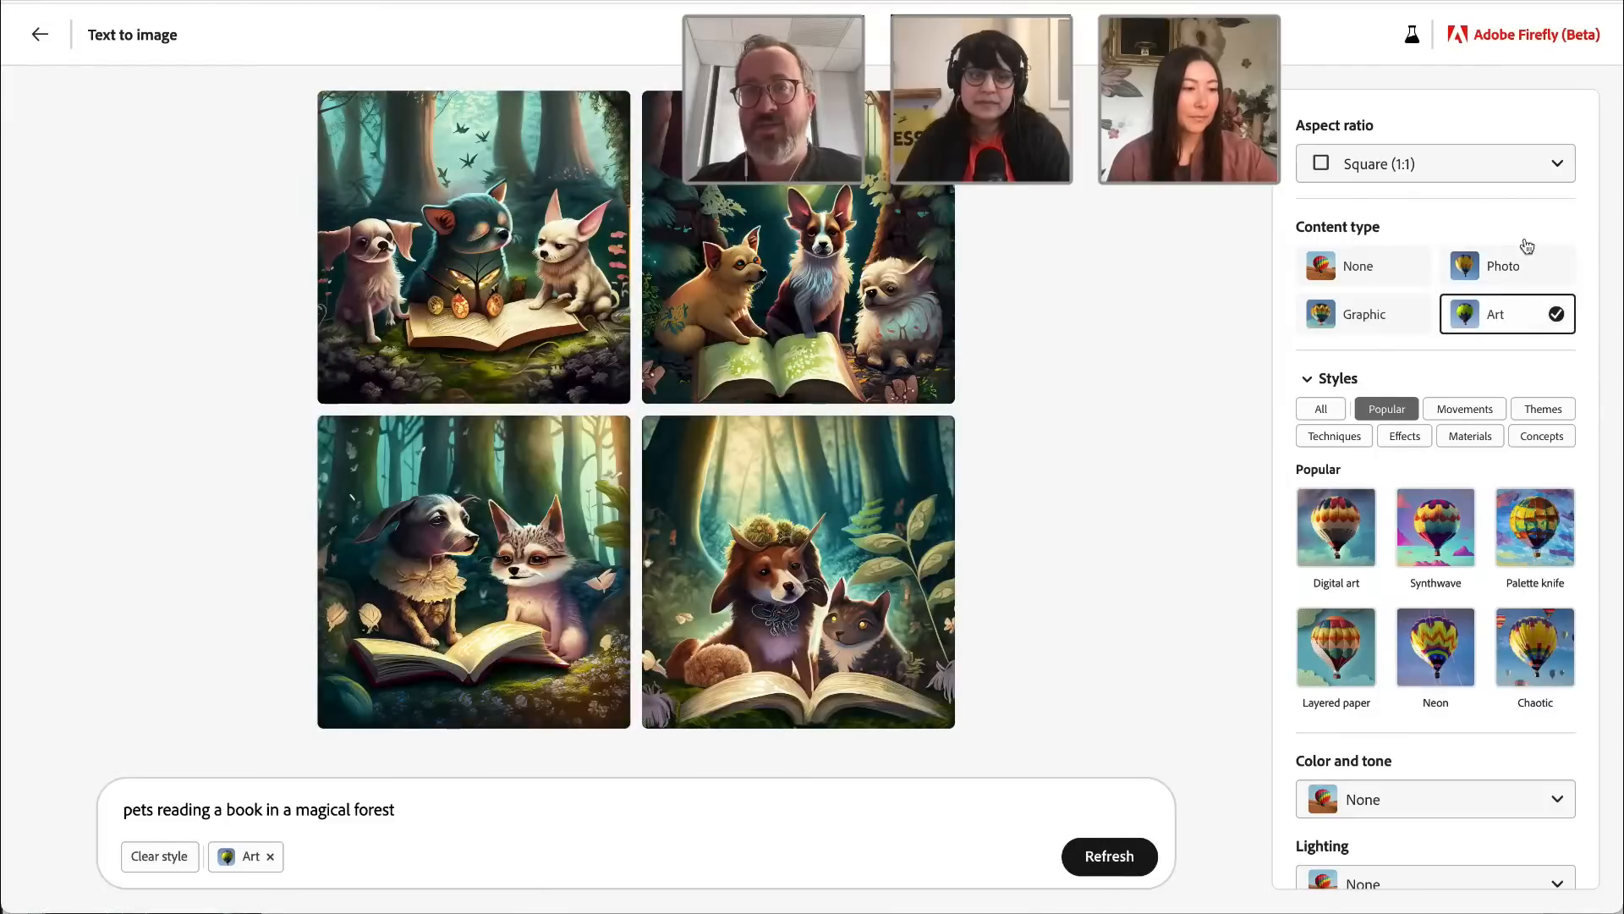
{"action": "left_click", "coordinate": [1509, 164]}
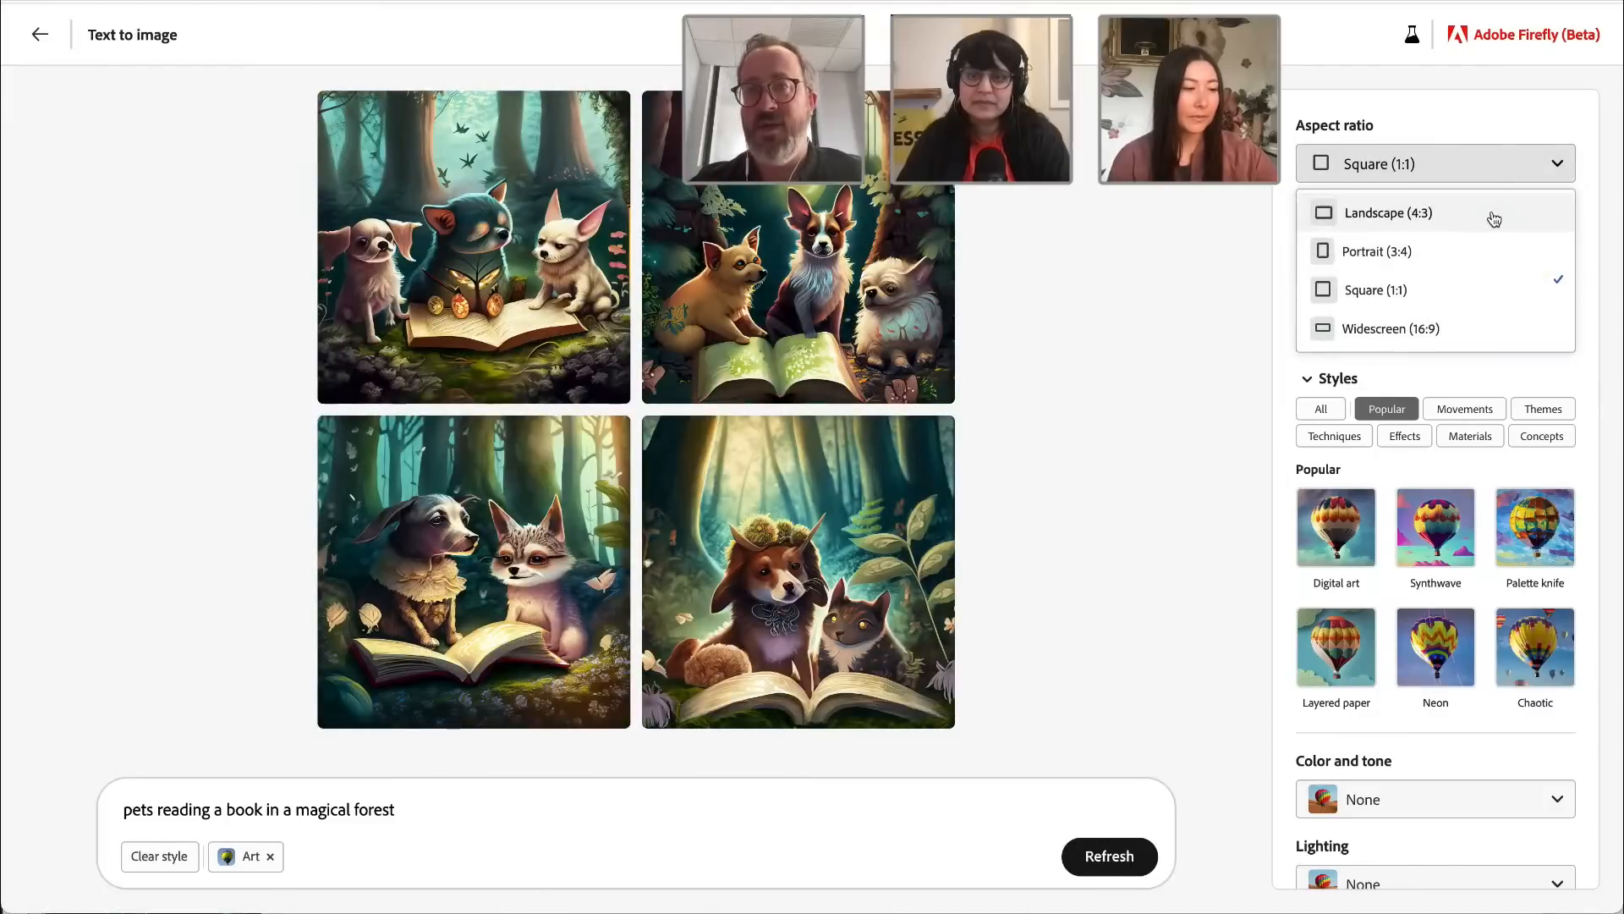
{"action": "left_click", "coordinate": [1494, 219]}
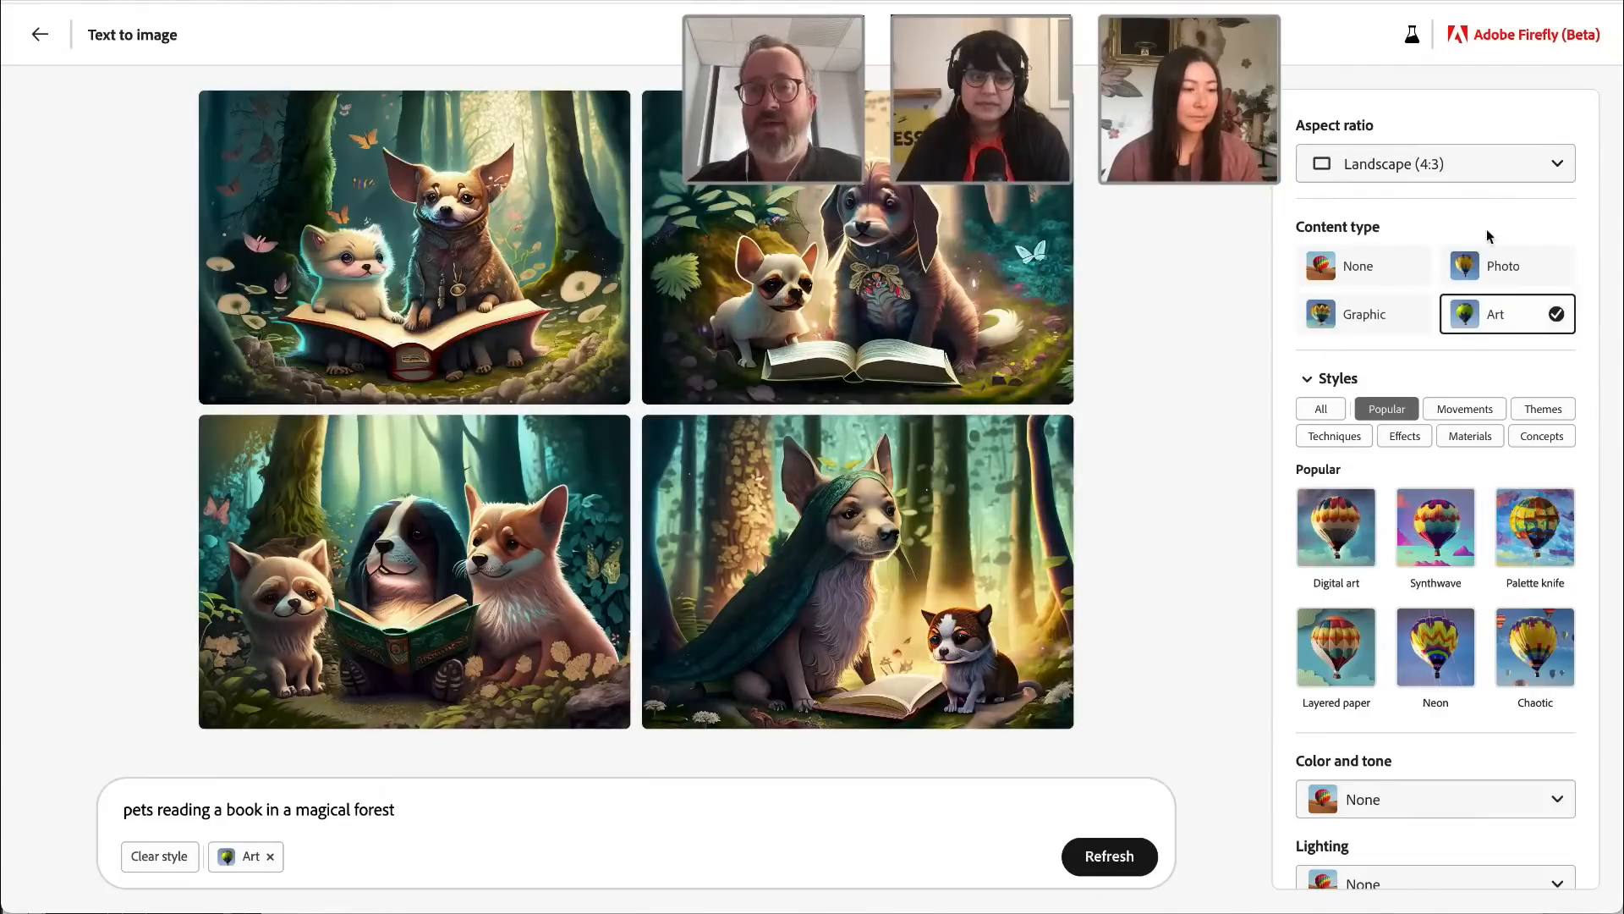
Step: Add the popular style Digital art and the movement style Fantasy to the prompt
{"action": "left_click", "coordinate": [1351, 528]}
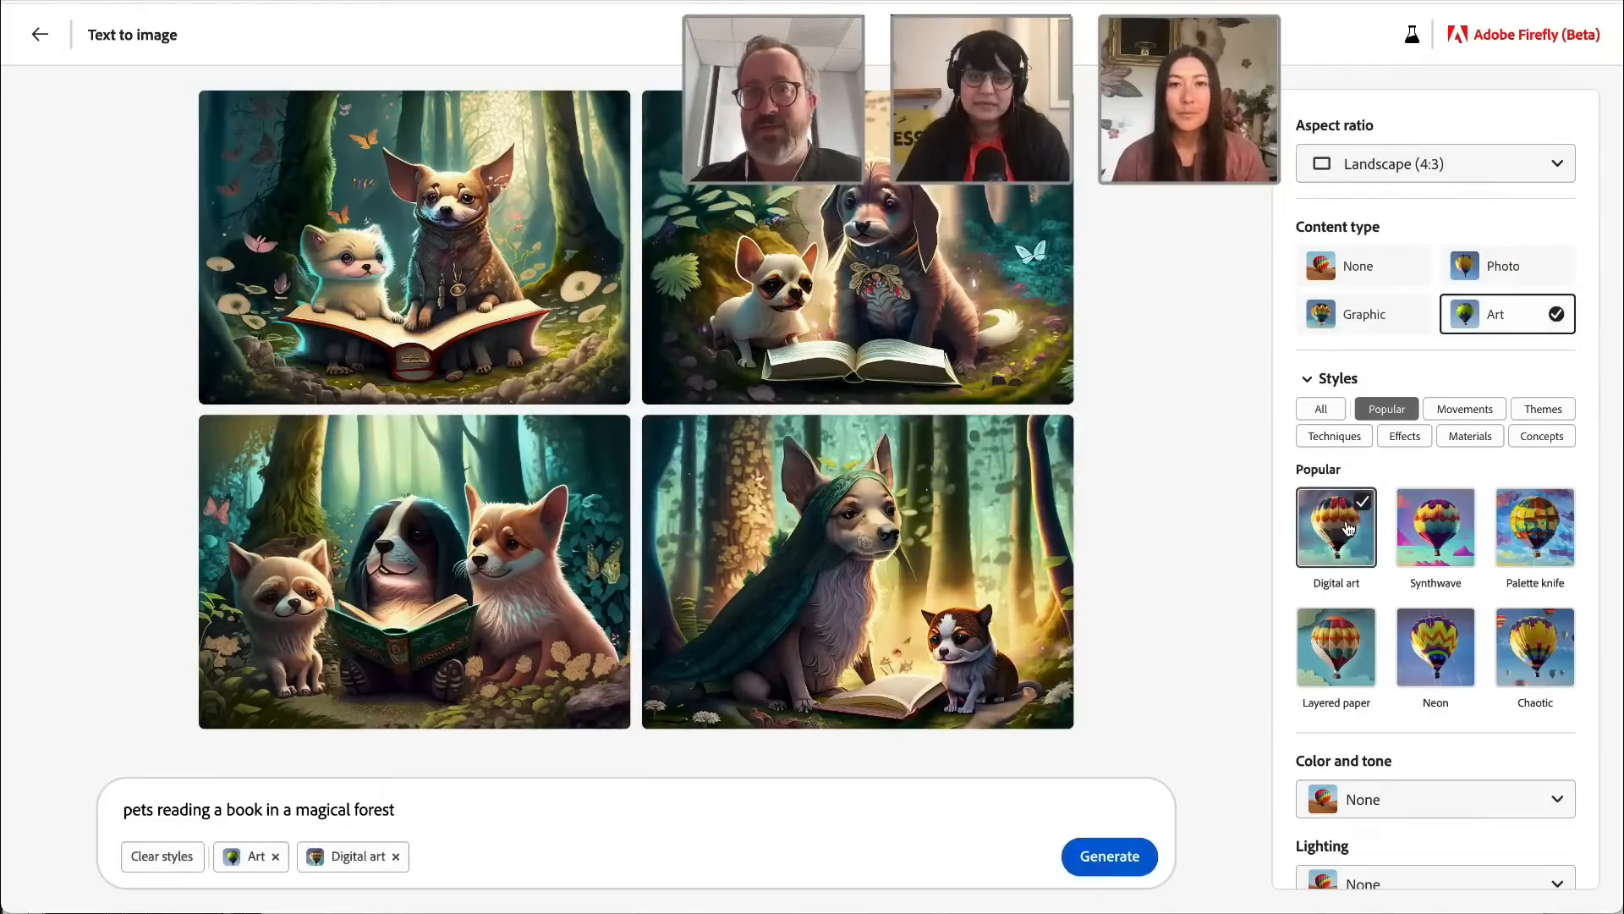
{"action": "left_click", "coordinate": [1465, 409]}
{"action": "scroll", "coordinate": [1574, 469], "scroll_direction": "down", "scroll_amount": 2}
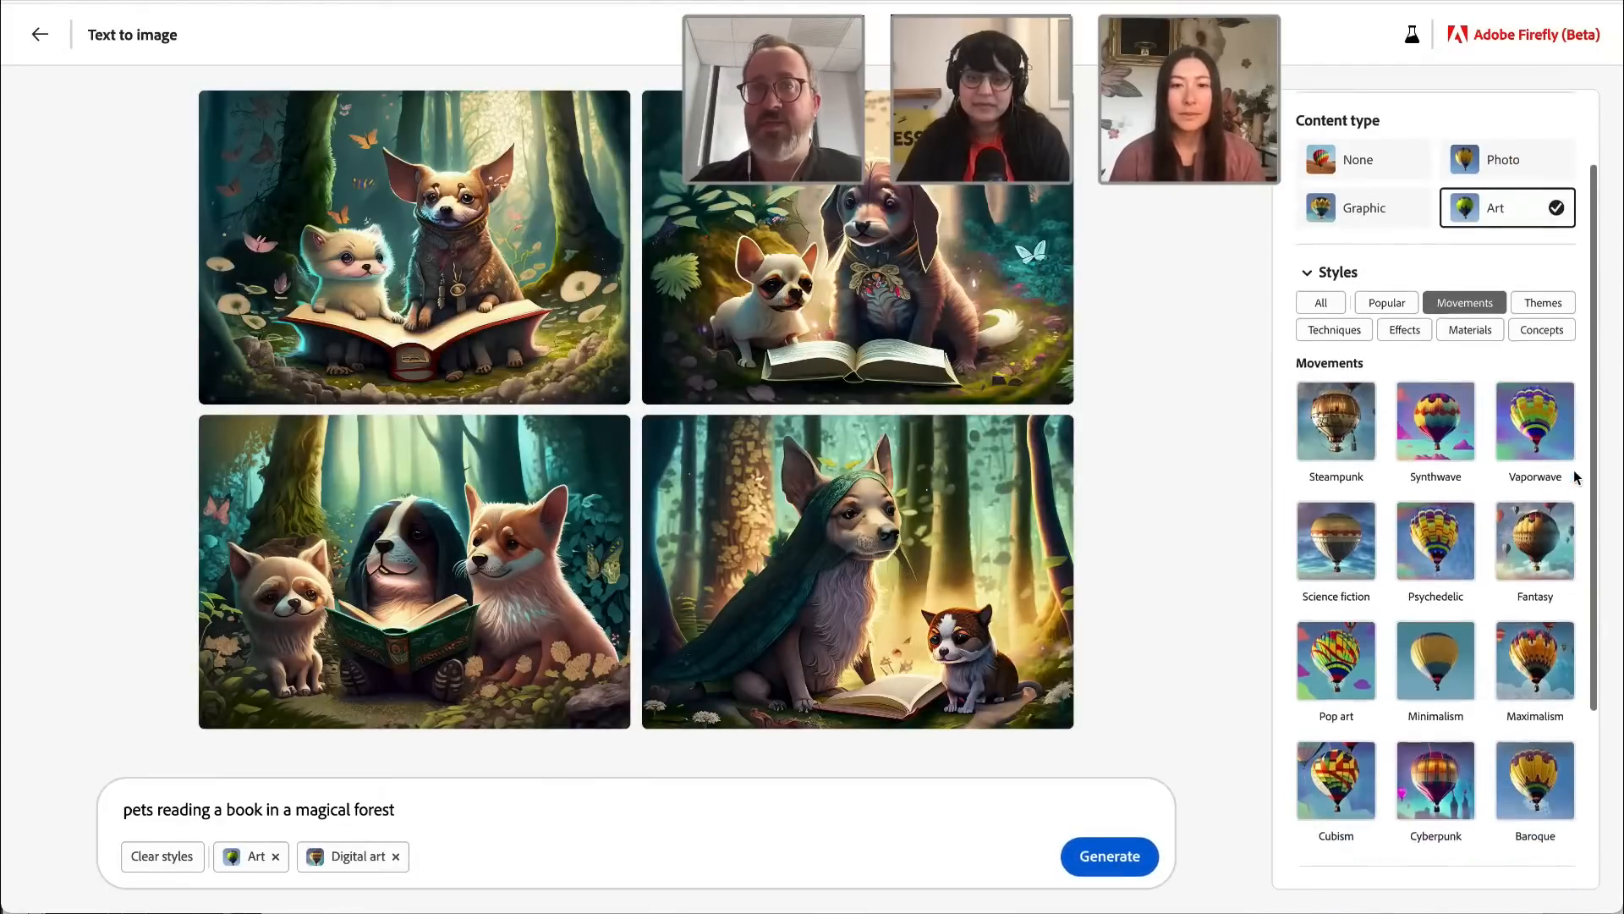
{"action": "scroll", "coordinate": [1575, 475], "scroll_direction": "down", "scroll_amount": 1}
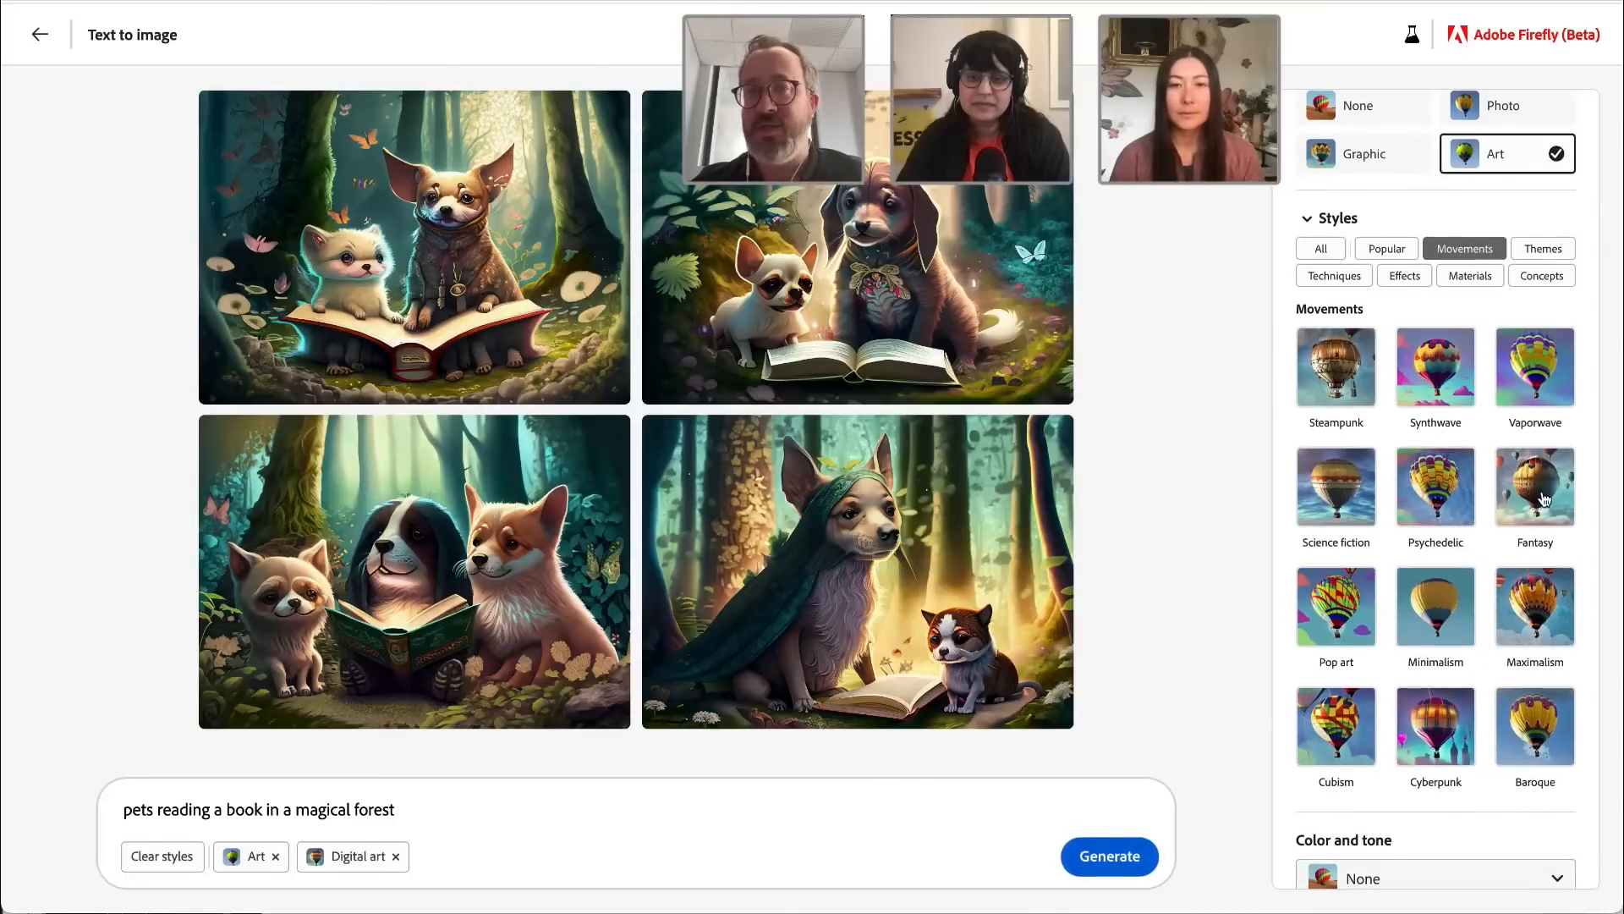
{"action": "left_click", "coordinate": [1542, 499]}
Step: Look through the theme and technique styles, and add the Bioluminescent effect to the prompt
{"action": "left_click", "coordinate": [1543, 248]}
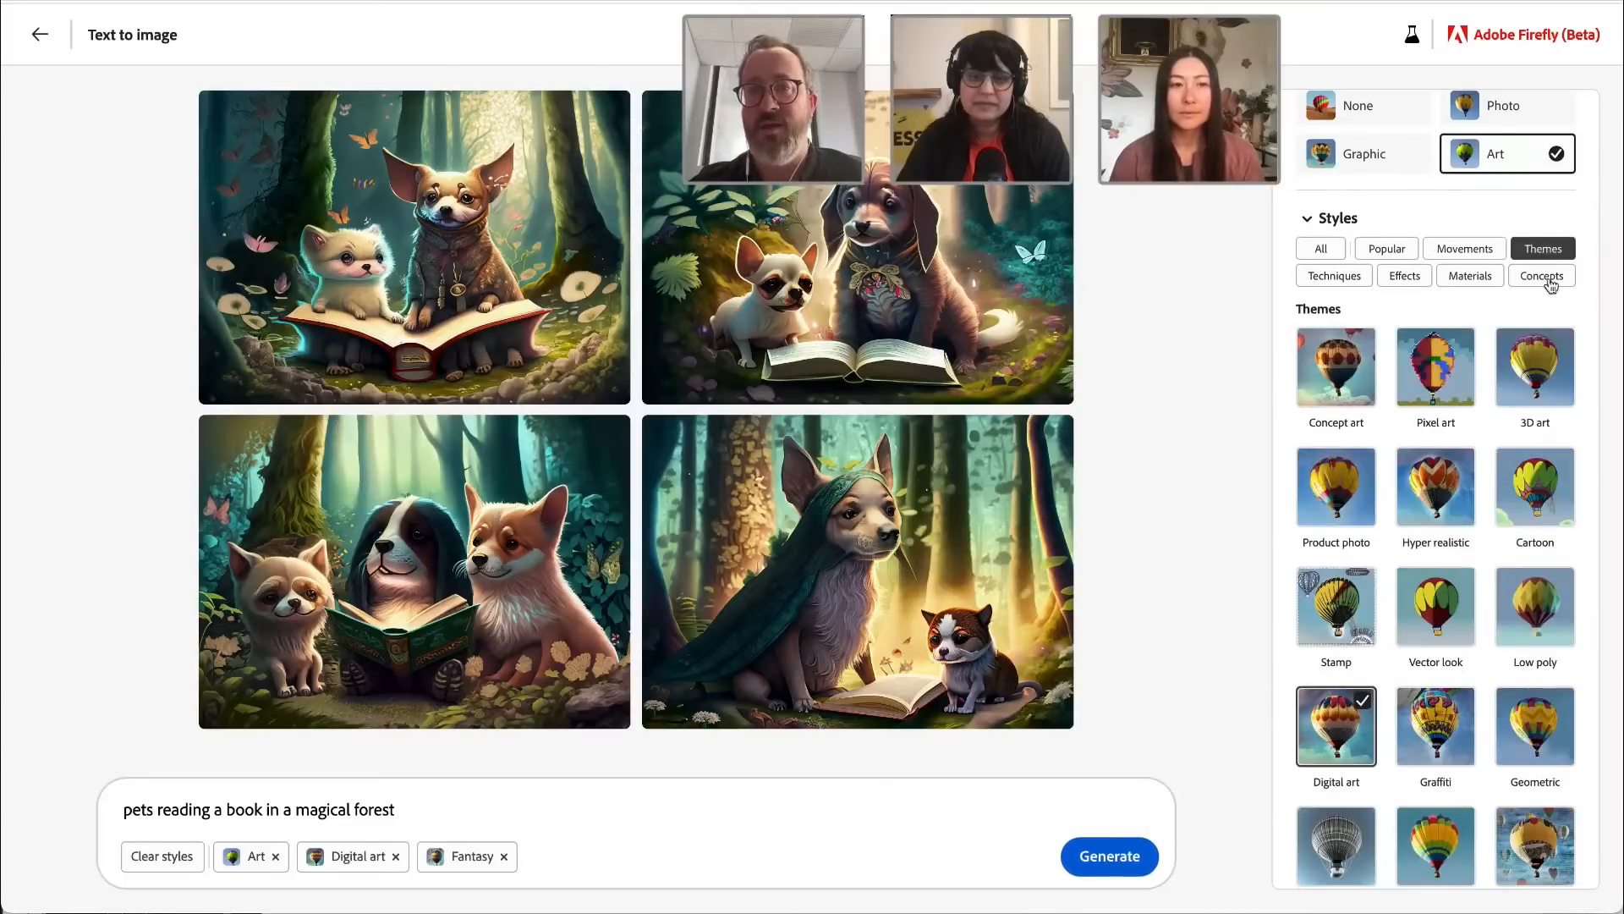
{"action": "scroll", "coordinate": [1595, 409], "scroll_direction": "down", "scroll_amount": 1}
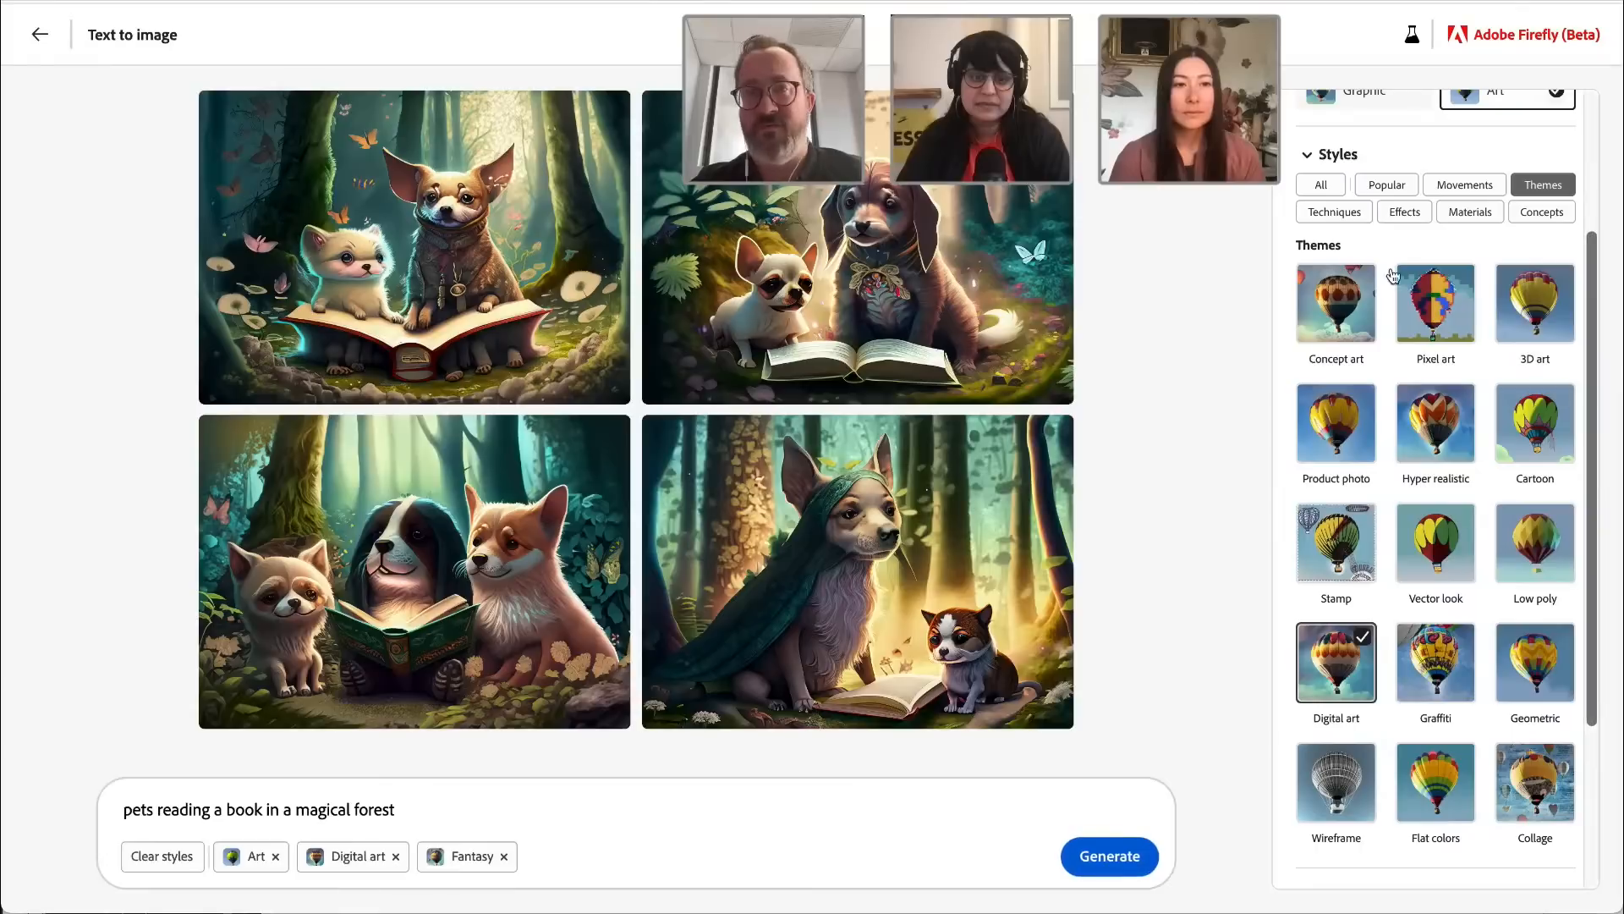
{"action": "left_click", "coordinate": [1334, 212]}
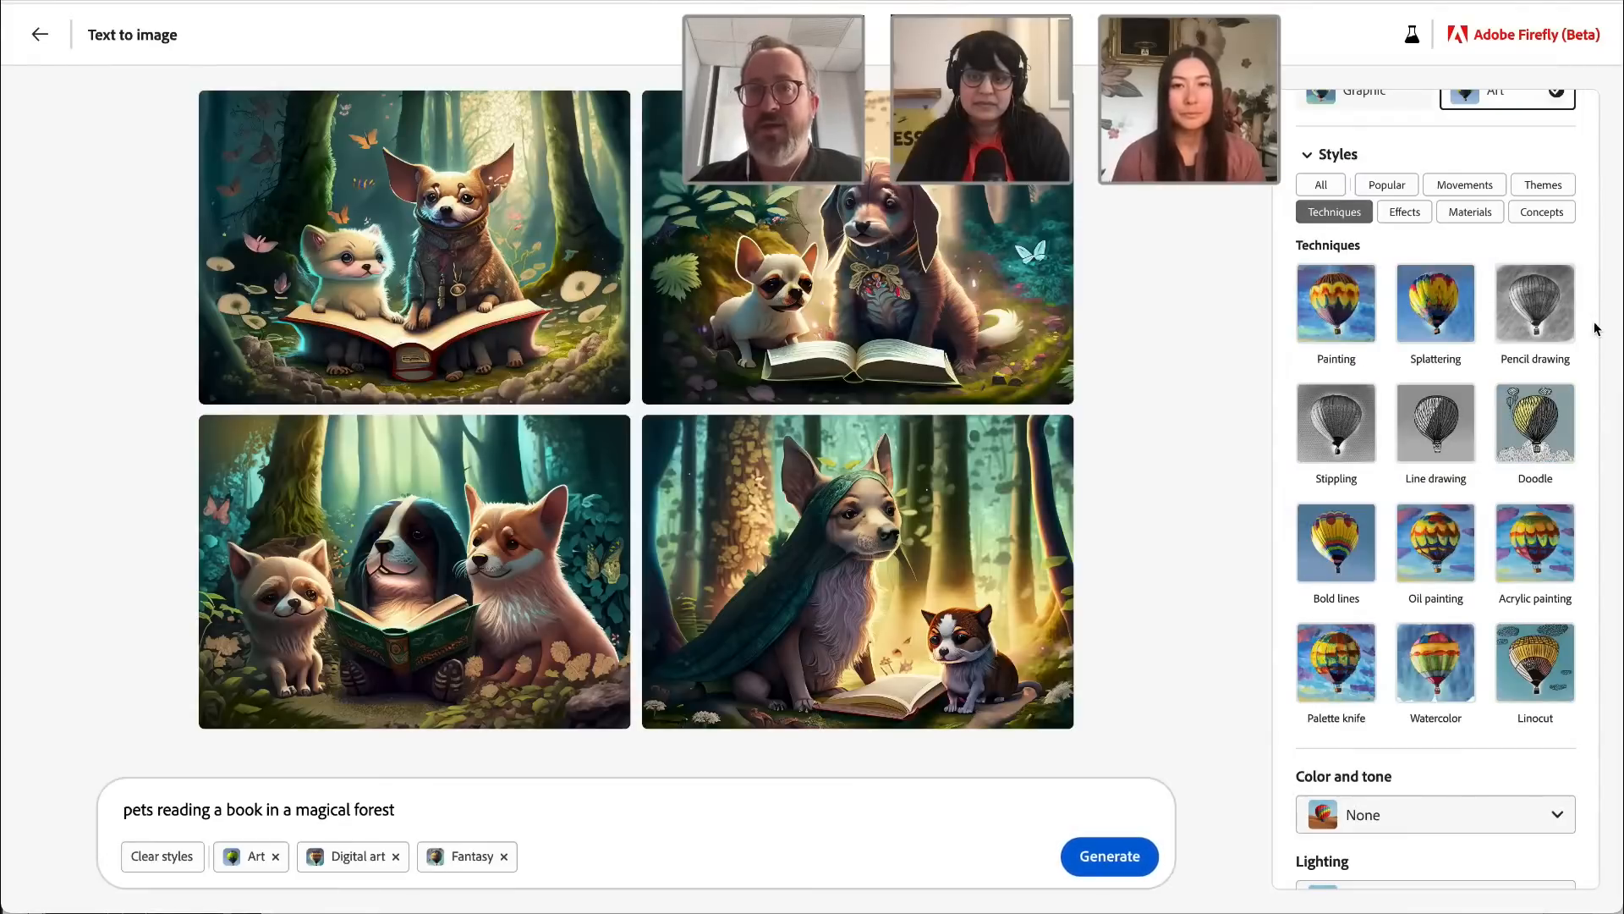
{"action": "left_click", "coordinate": [1405, 212]}
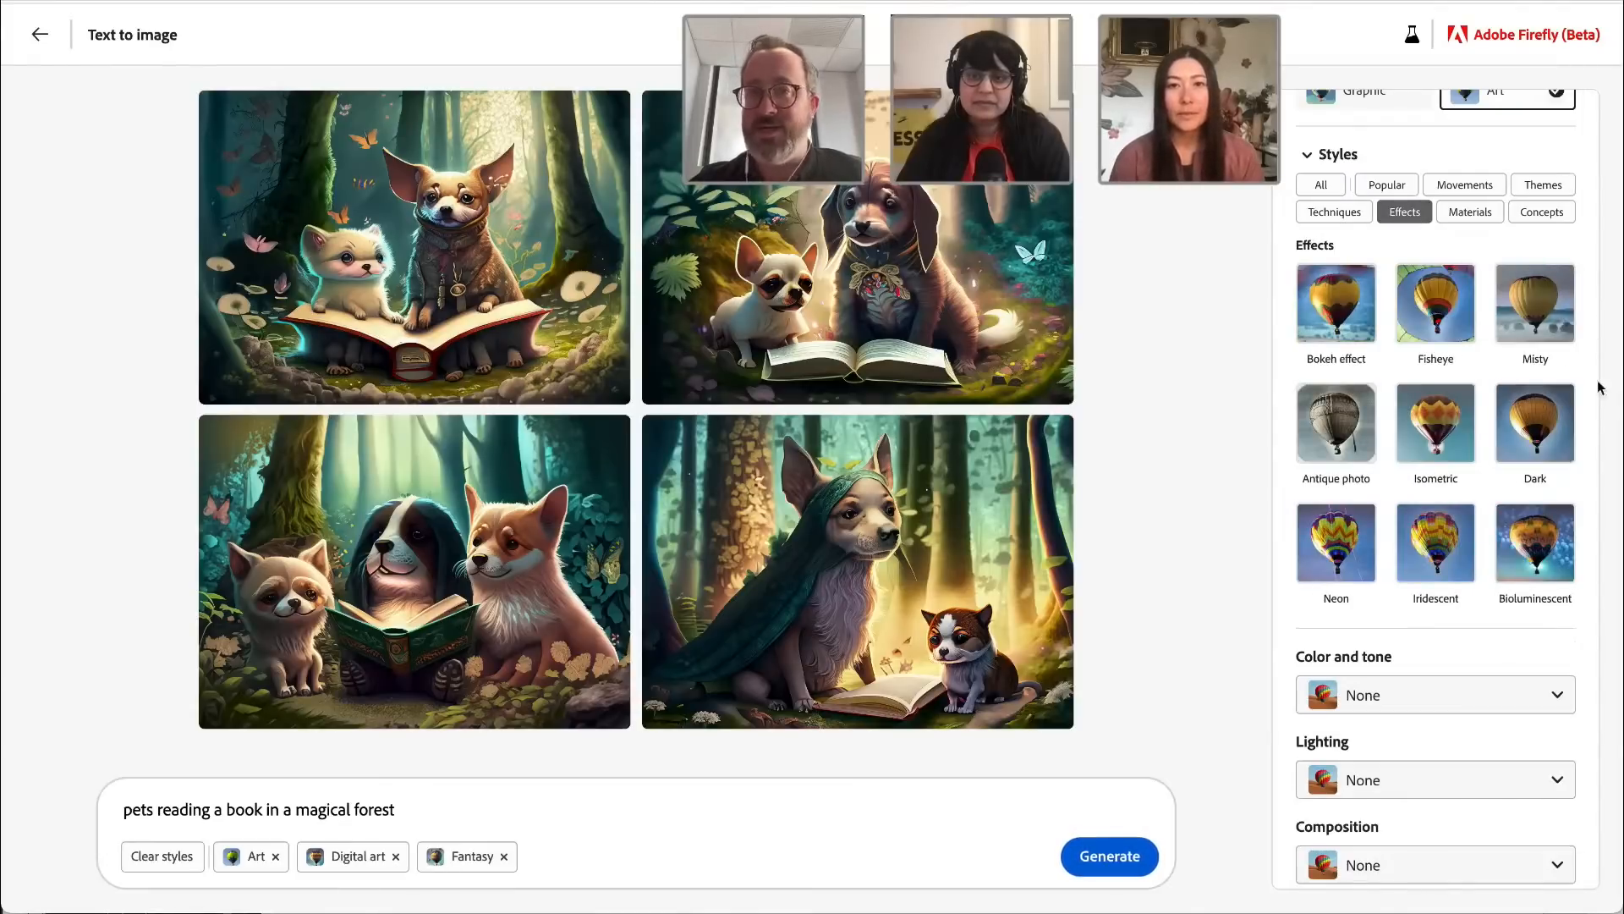
{"action": "left_click", "coordinate": [1548, 526]}
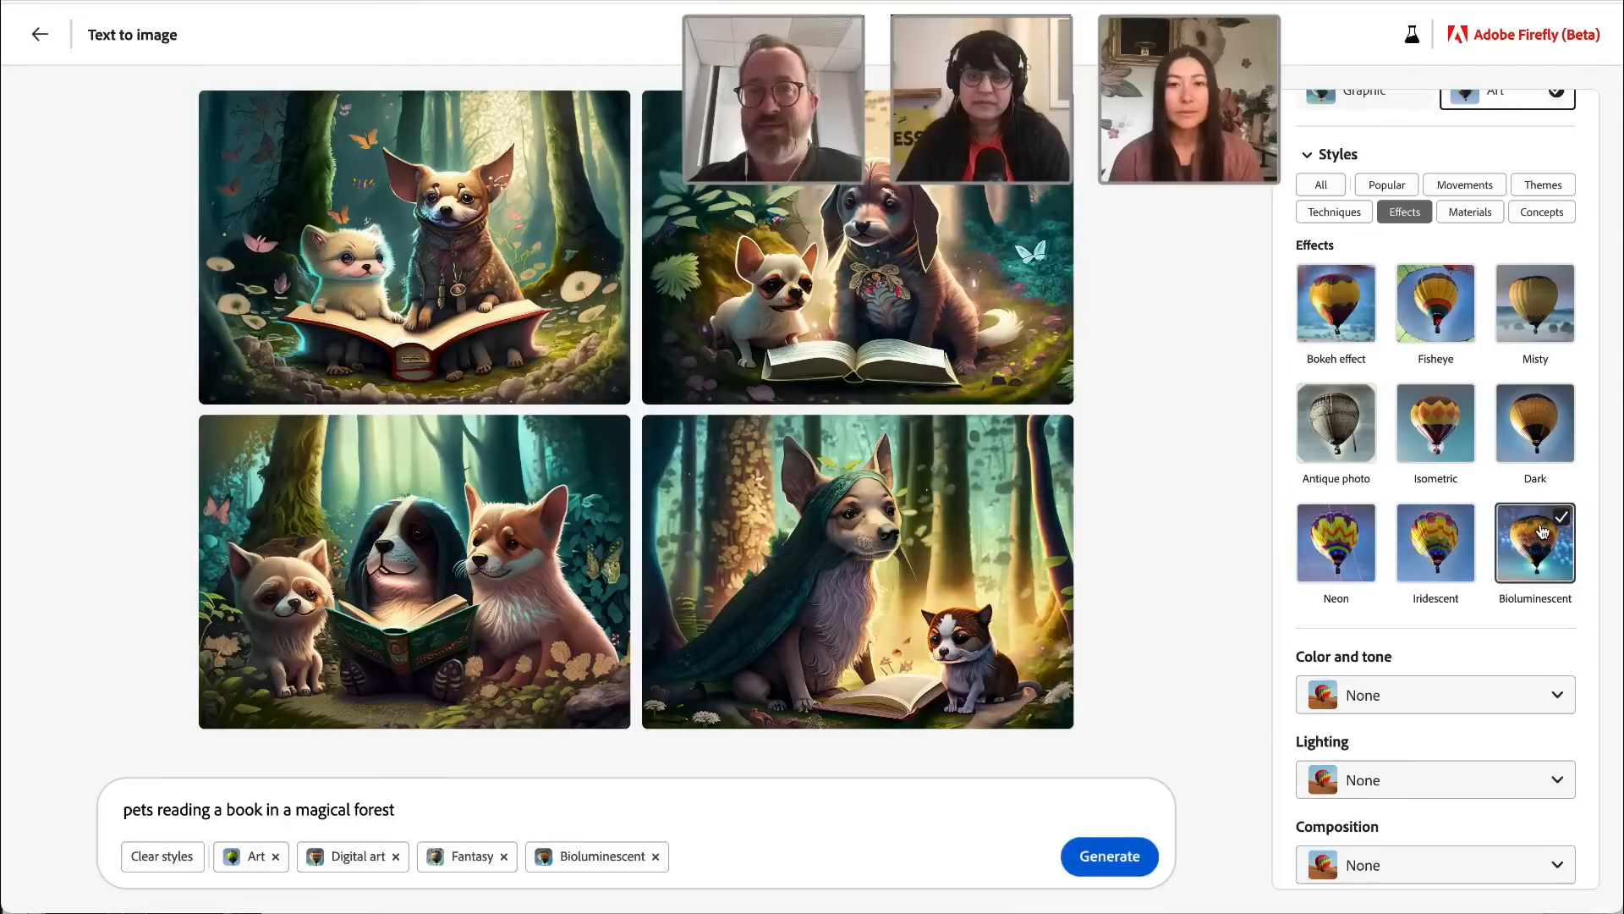
Step: Set the lighting to Golden hour and the composition to Narrow depth of field
{"action": "left_click", "coordinate": [1473, 212]}
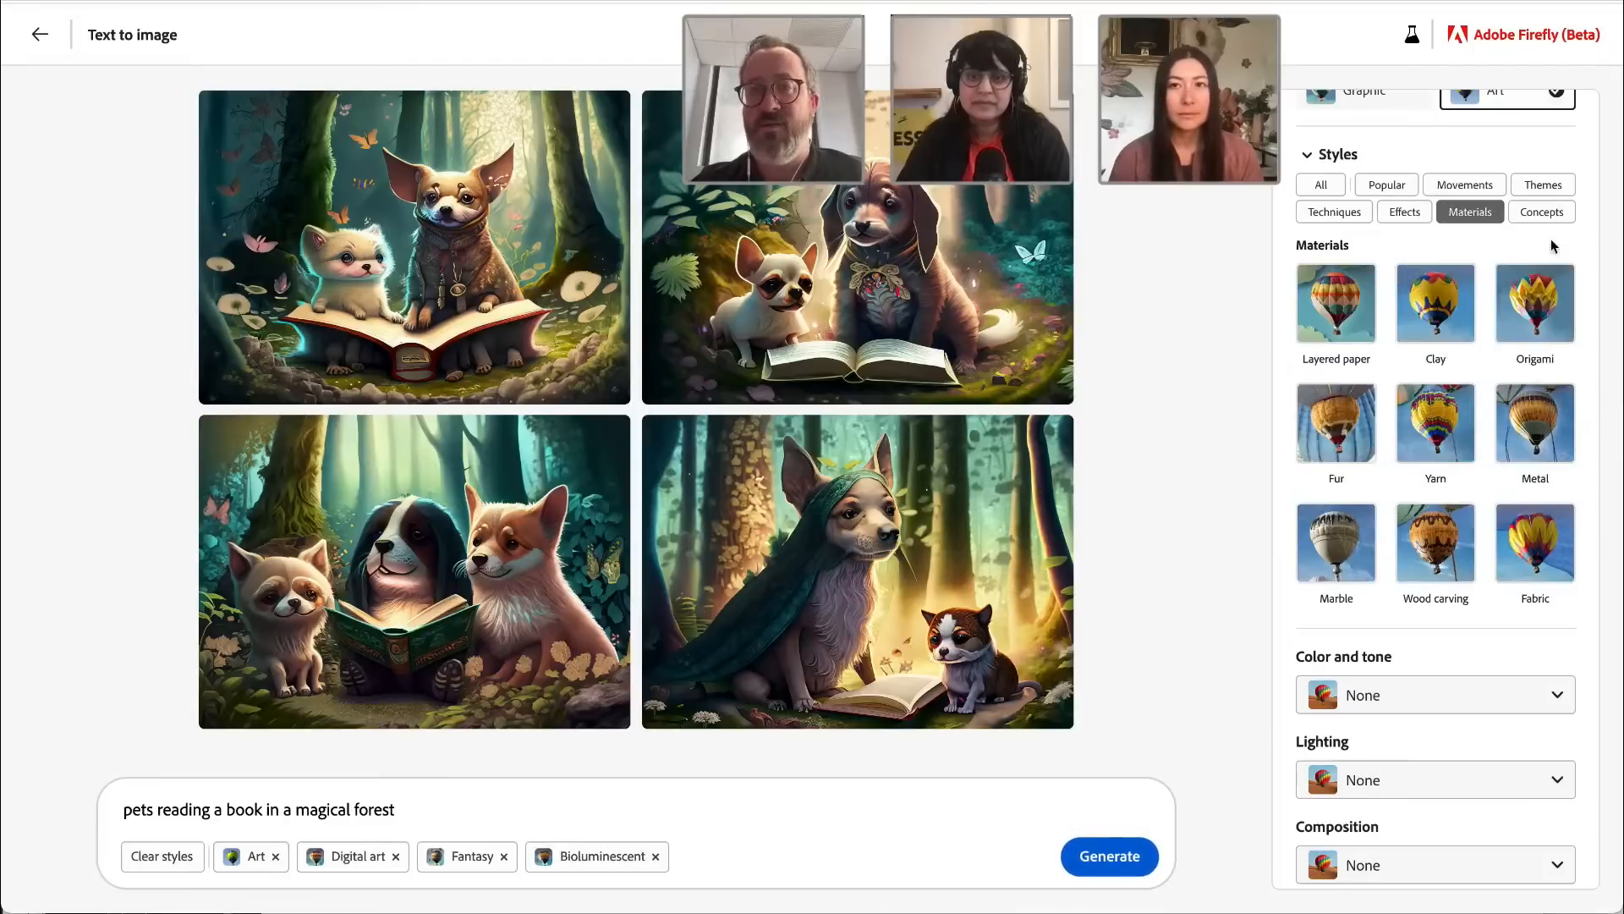
{"action": "left_click", "coordinate": [1542, 213]}
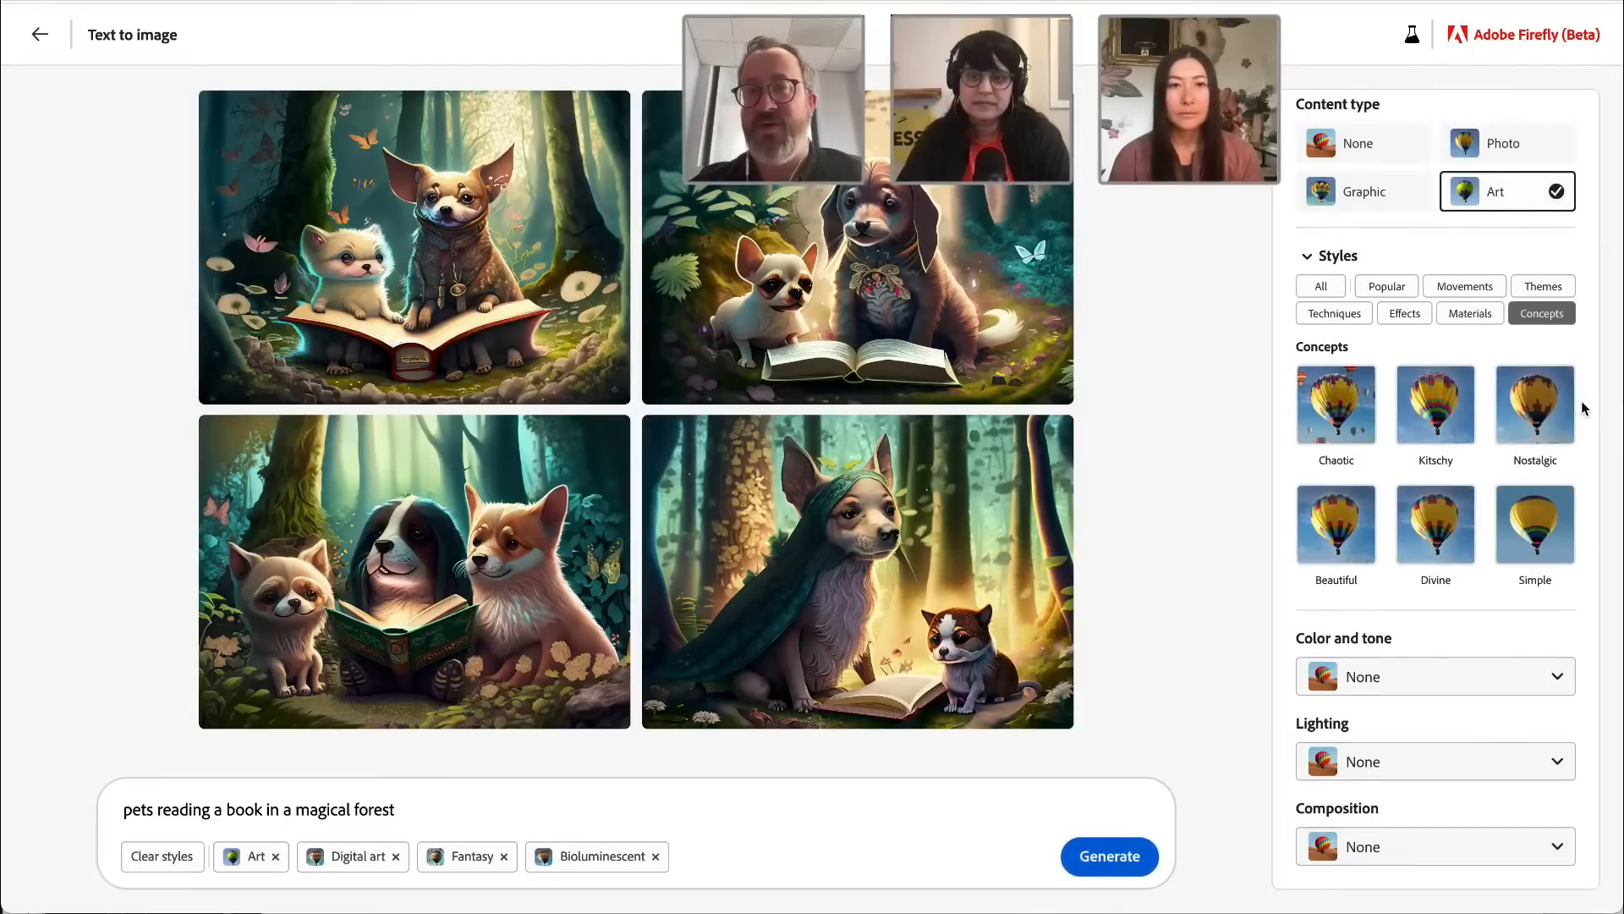
{"action": "left_click", "coordinate": [1479, 678]}
{"action": "left_click", "coordinate": [1585, 640]}
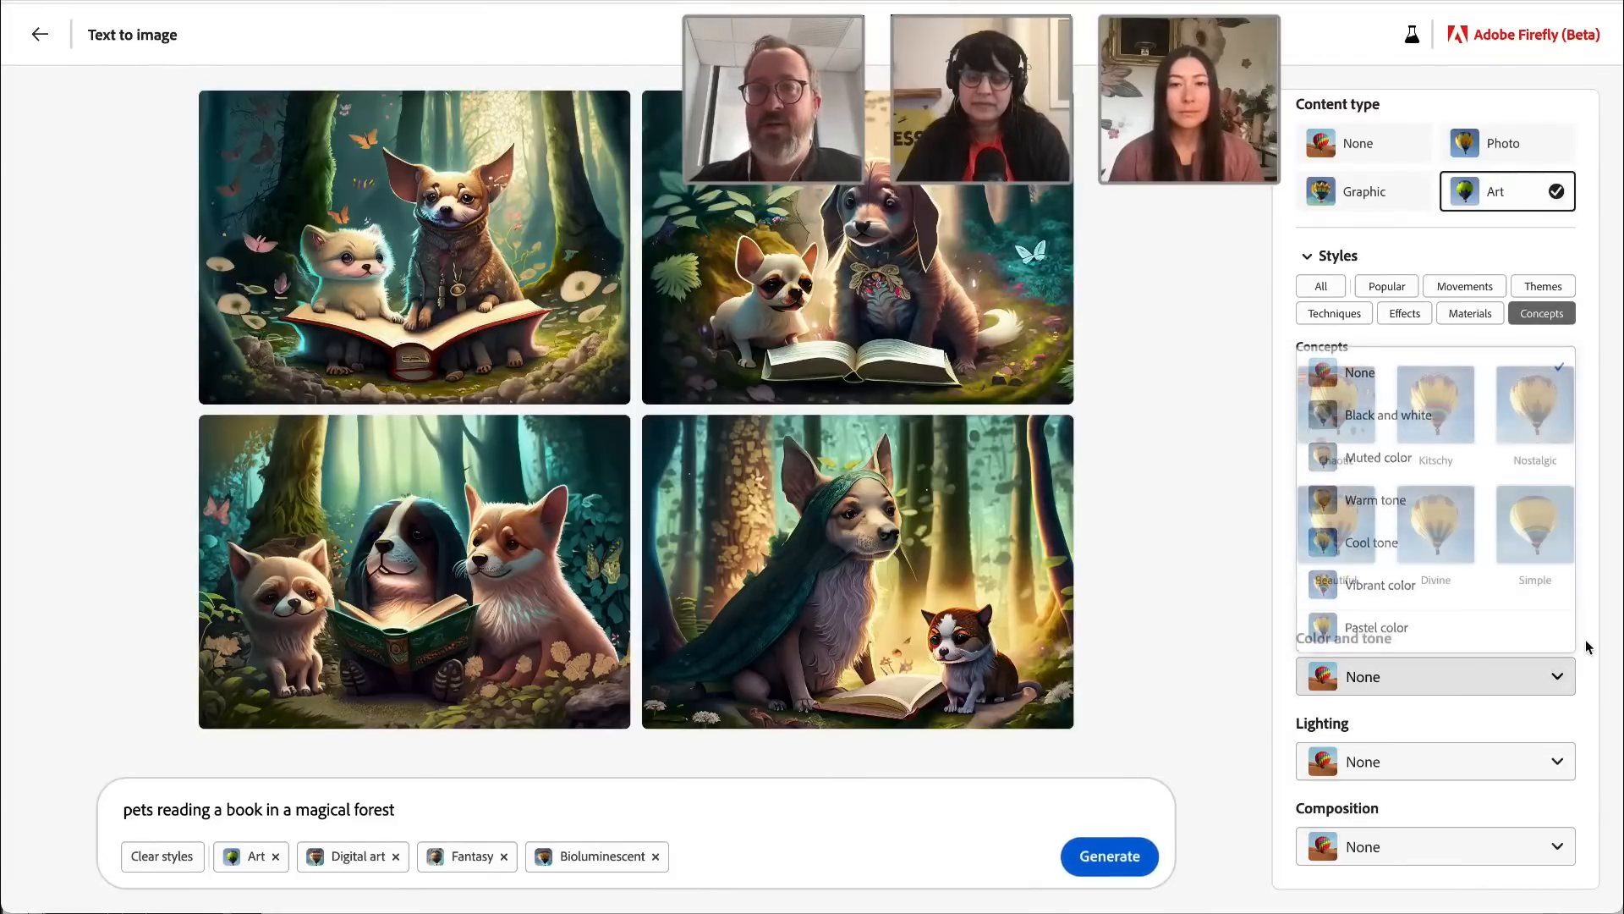
{"action": "left_click", "coordinate": [1469, 767]}
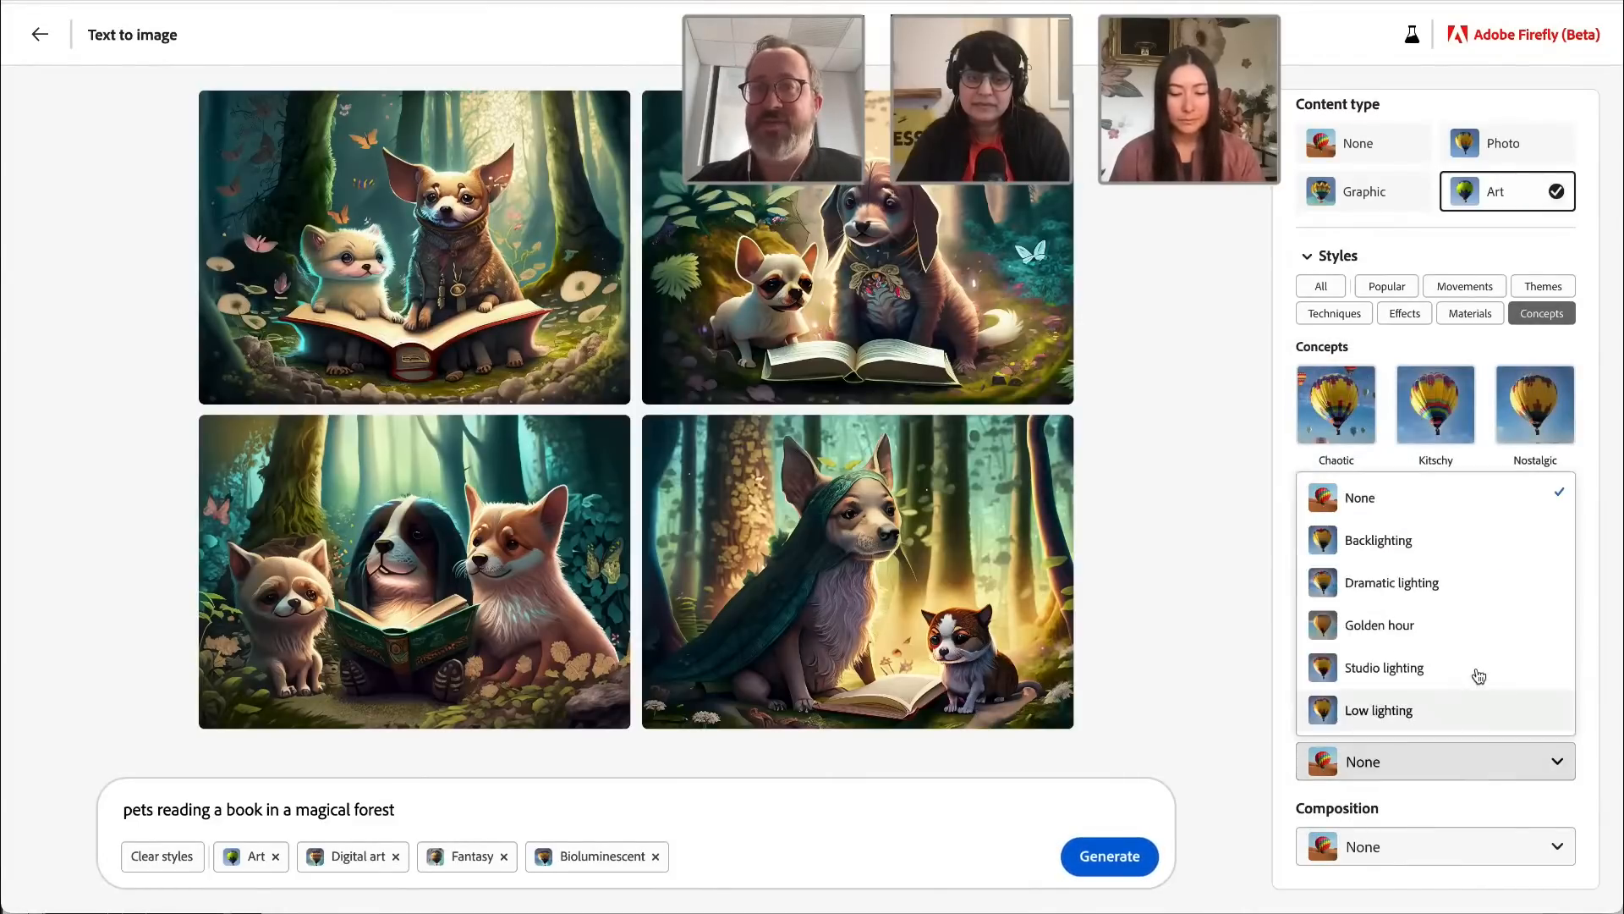
{"action": "left_click", "coordinate": [1496, 641]}
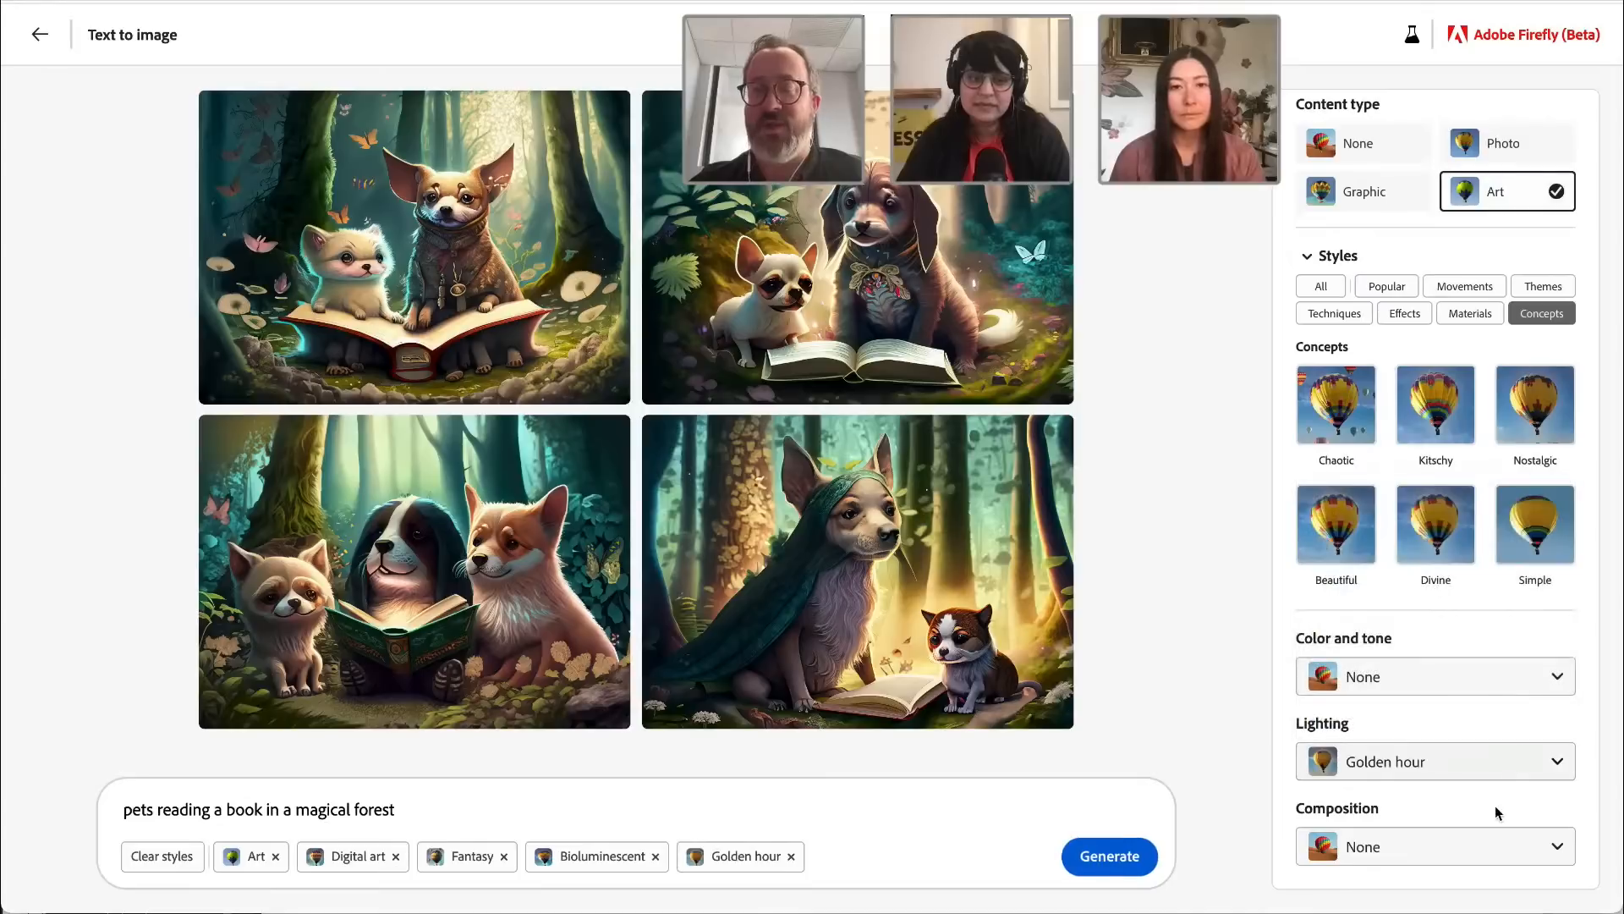
{"action": "left_click", "coordinate": [1470, 846]}
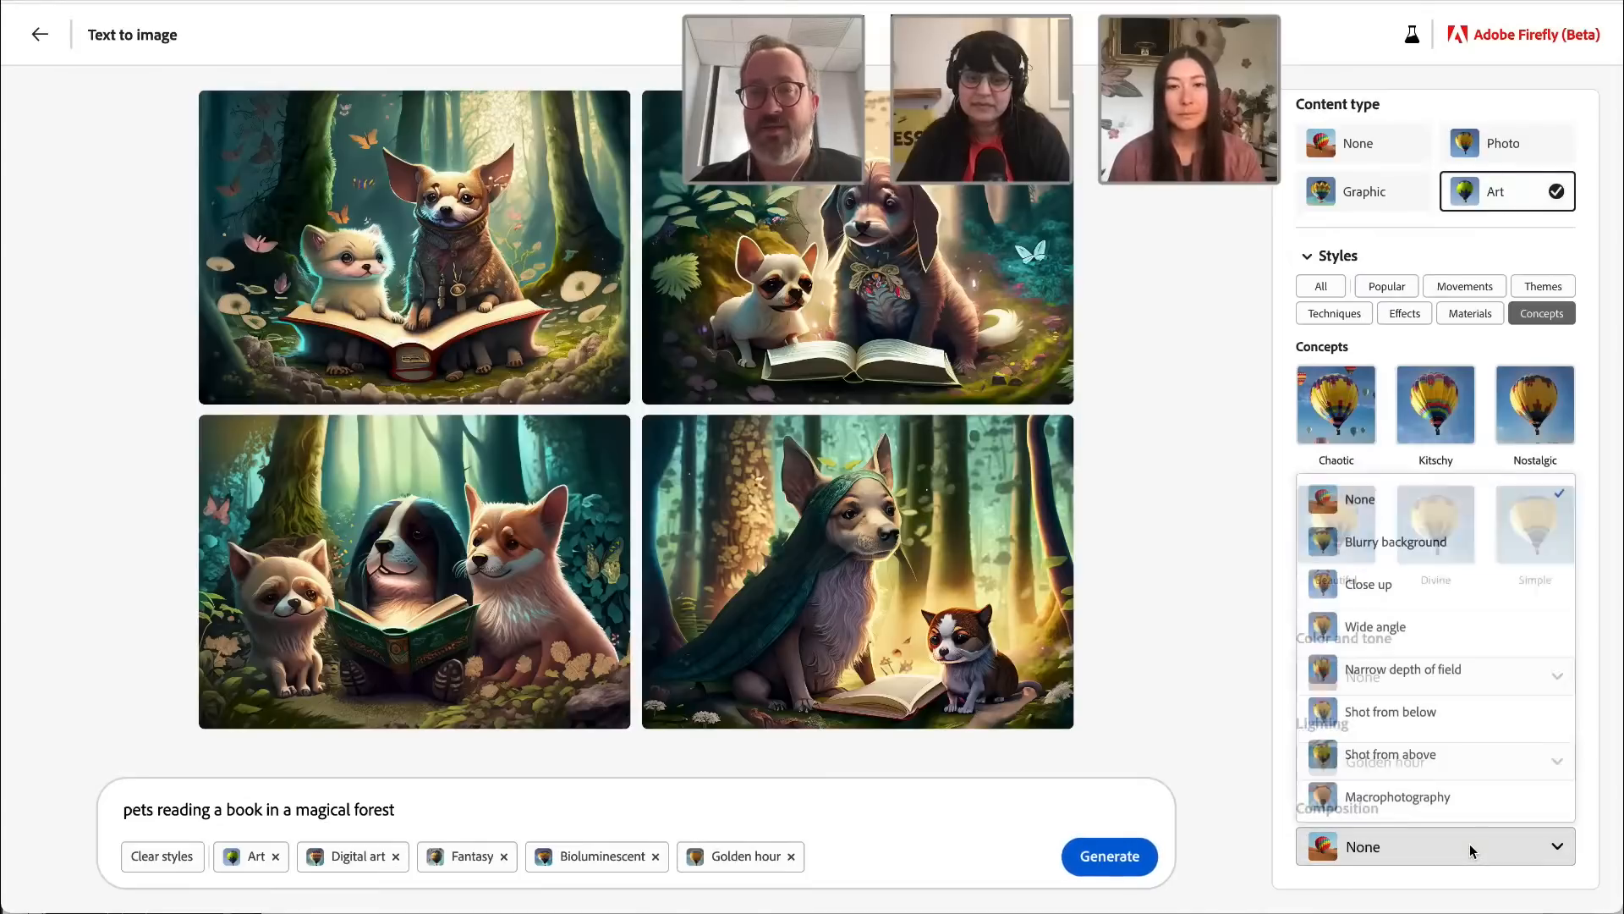
{"action": "left_click", "coordinate": [1494, 668]}
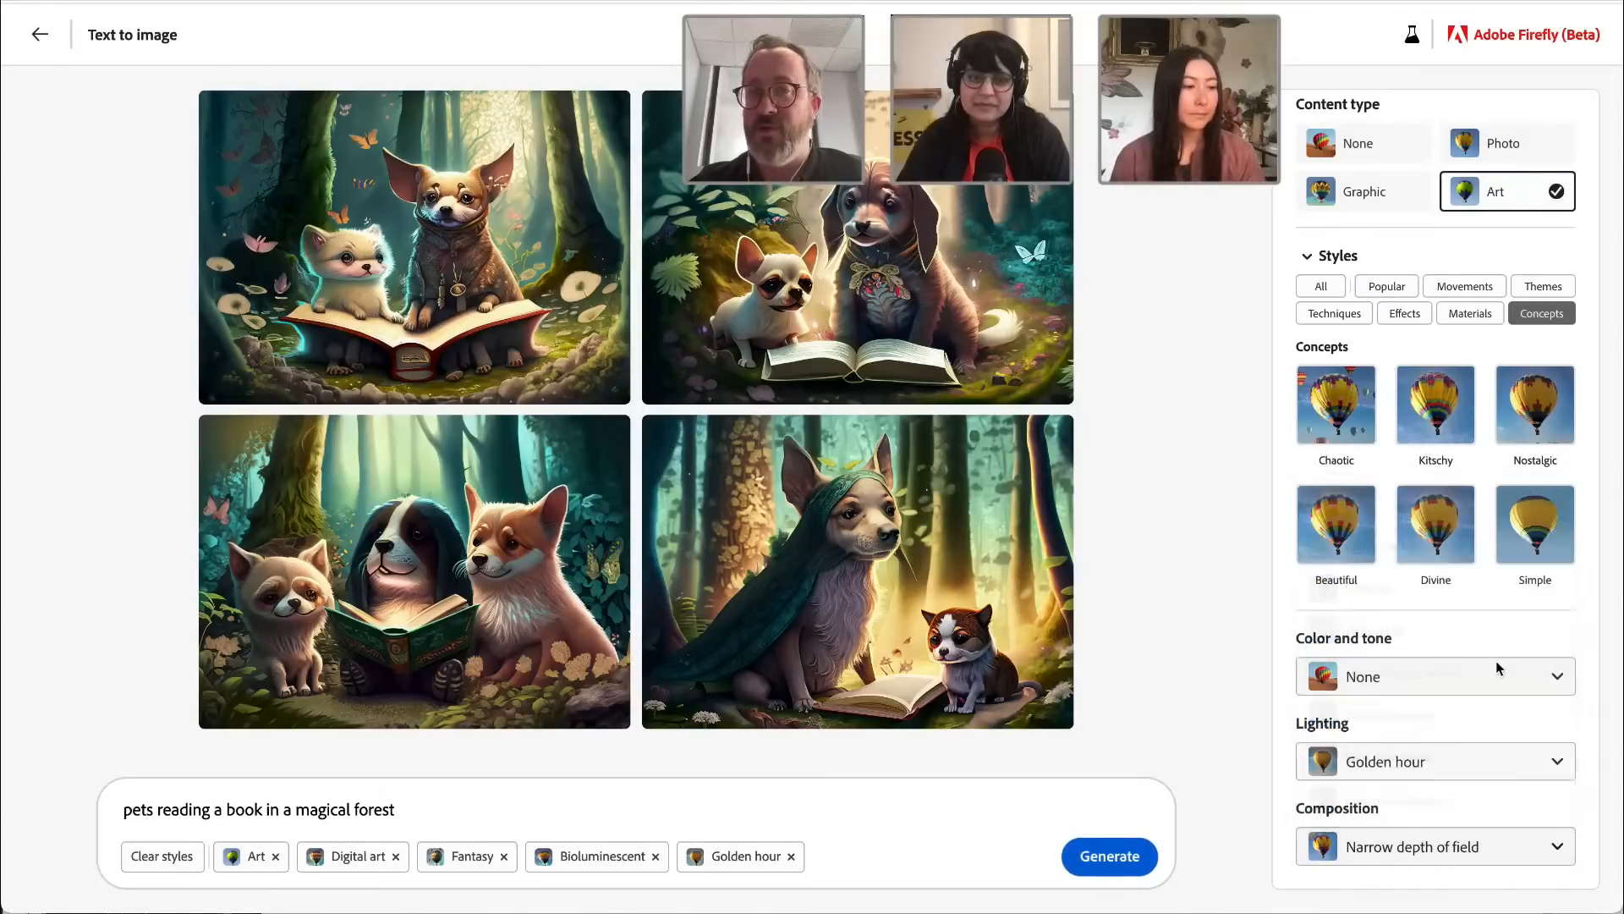
Step: Generate the images with the chosen styles and request variations similar to the one with three dogs around a green book
{"action": "left_click", "coordinate": [1120, 857]}
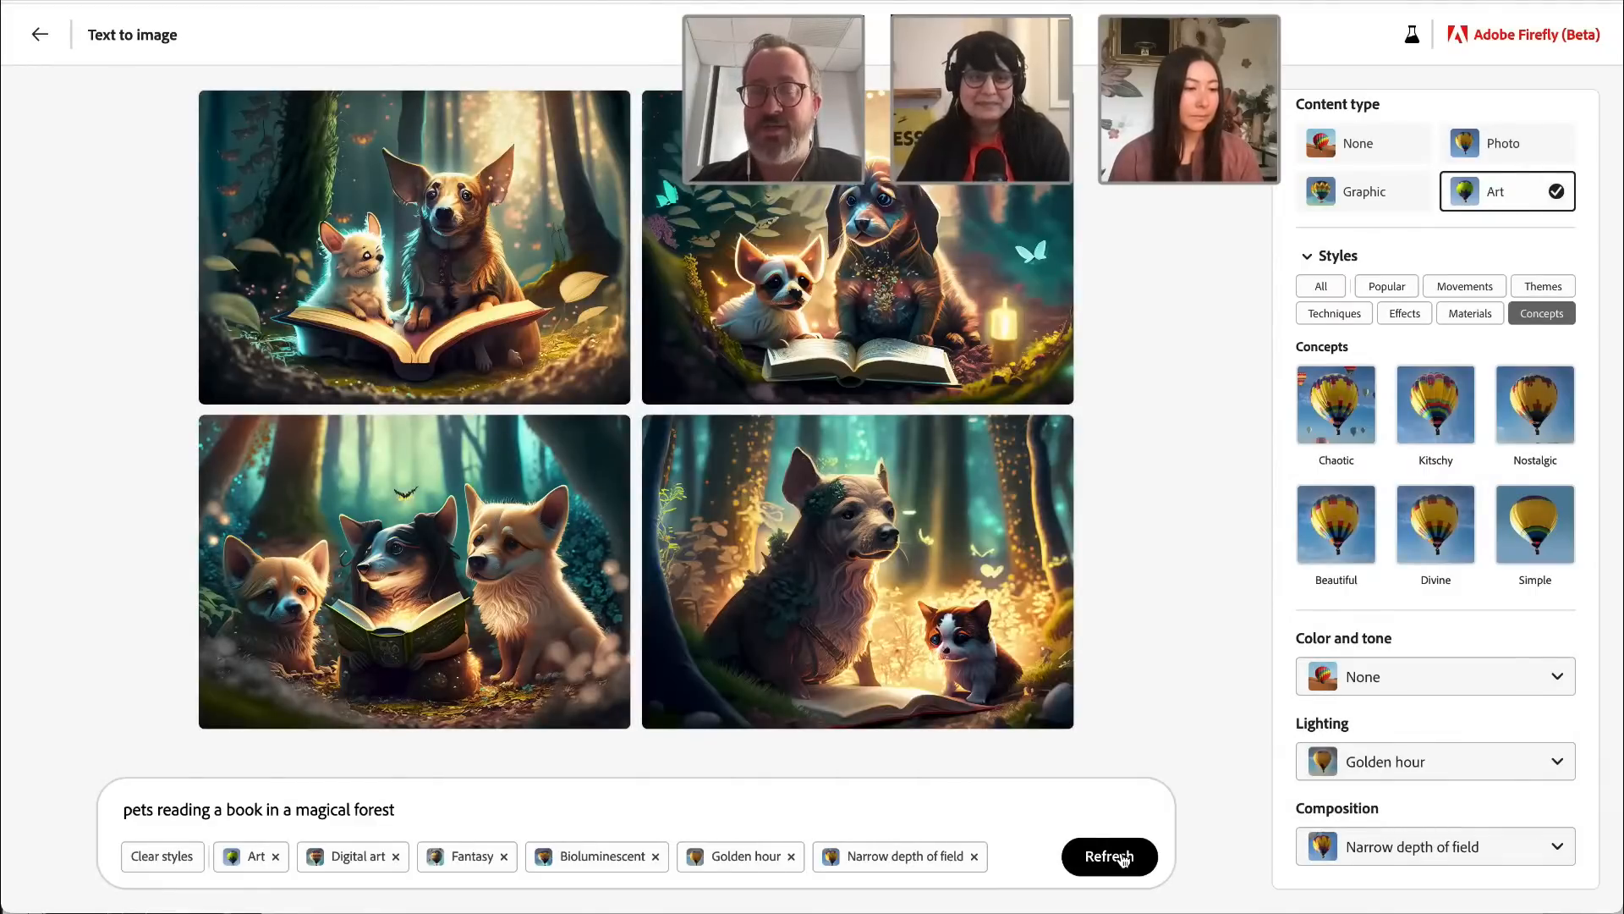
{"action": "mouse_move", "coordinate": [372, 592]}
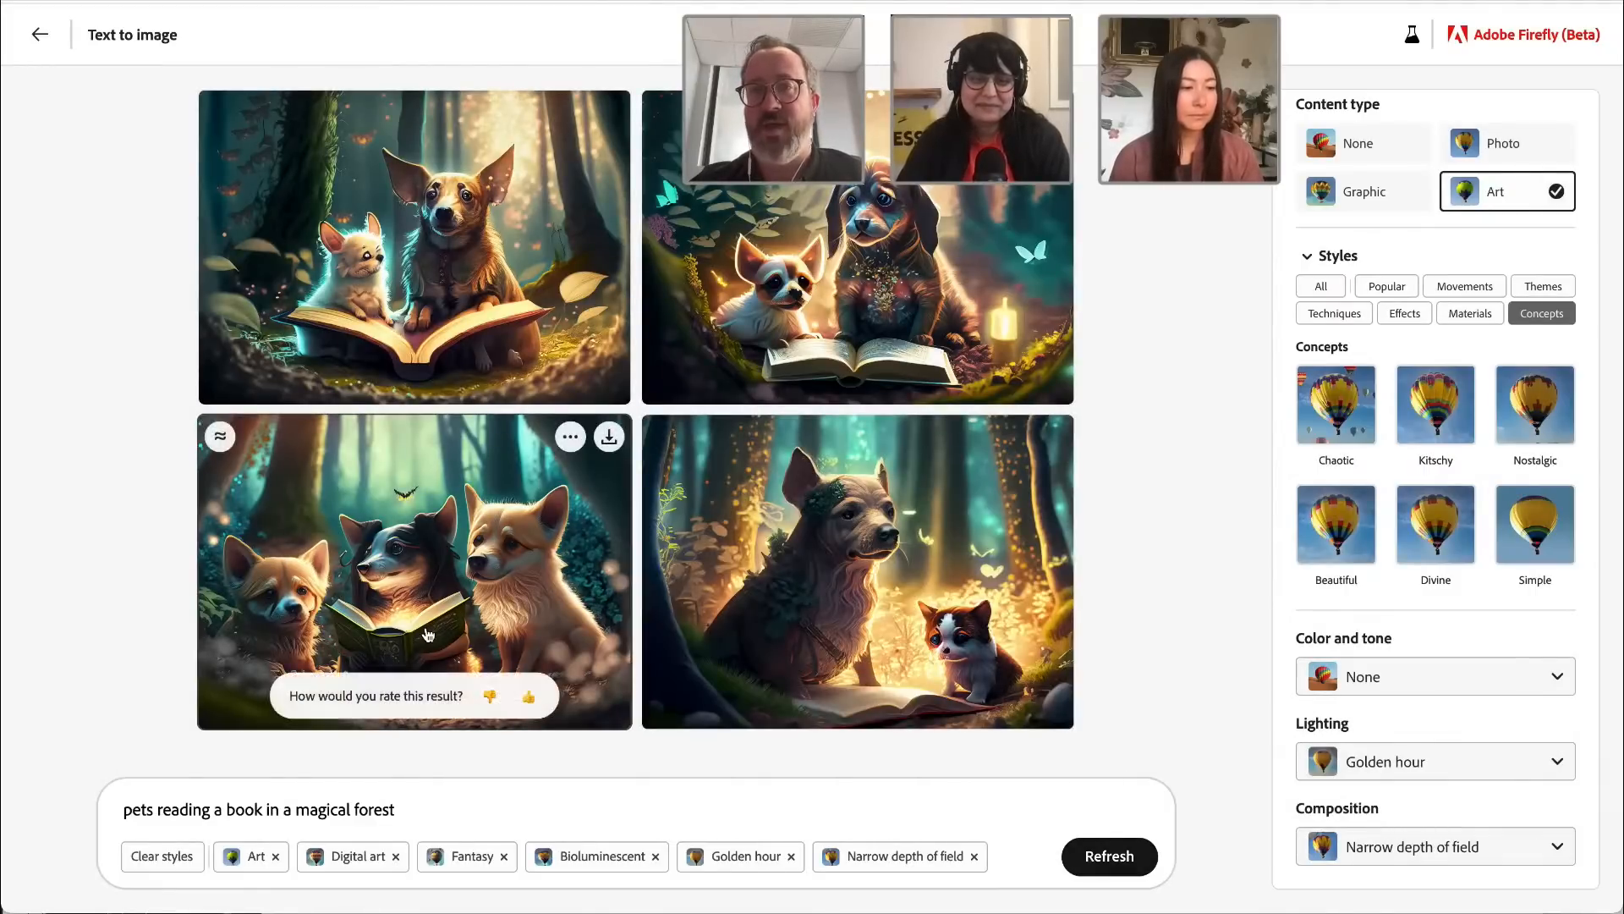
{"action": "left_click", "coordinate": [221, 437]}
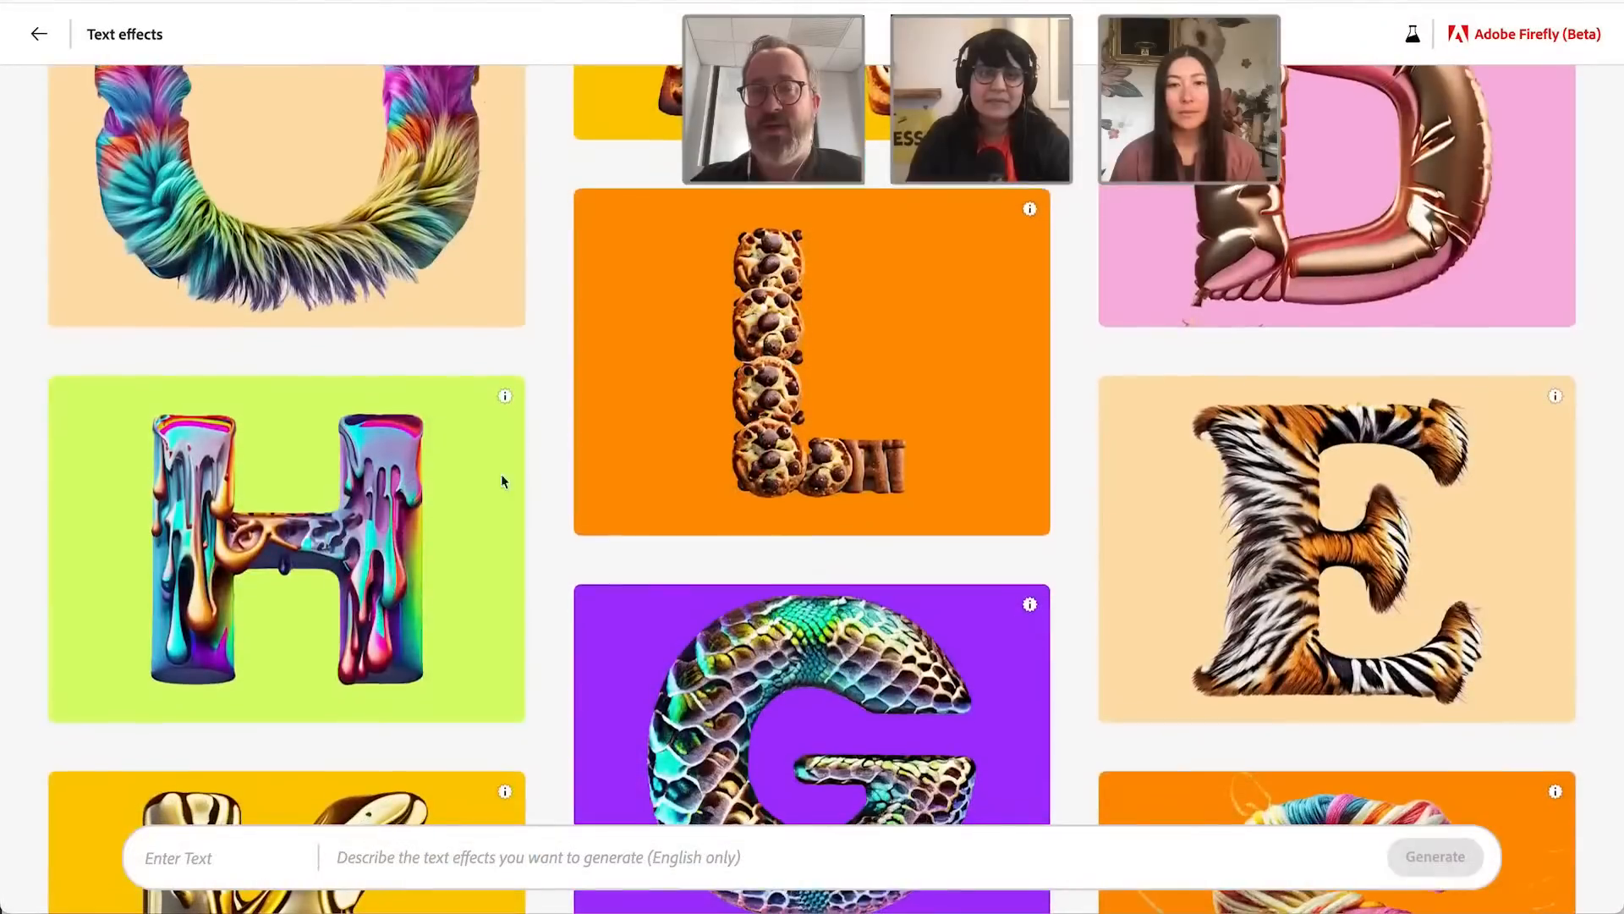
Step: Generate a text effect for the word "YUM" with the description "melting chocolate"
{"action": "mouse_move", "coordinate": [389, 511]}
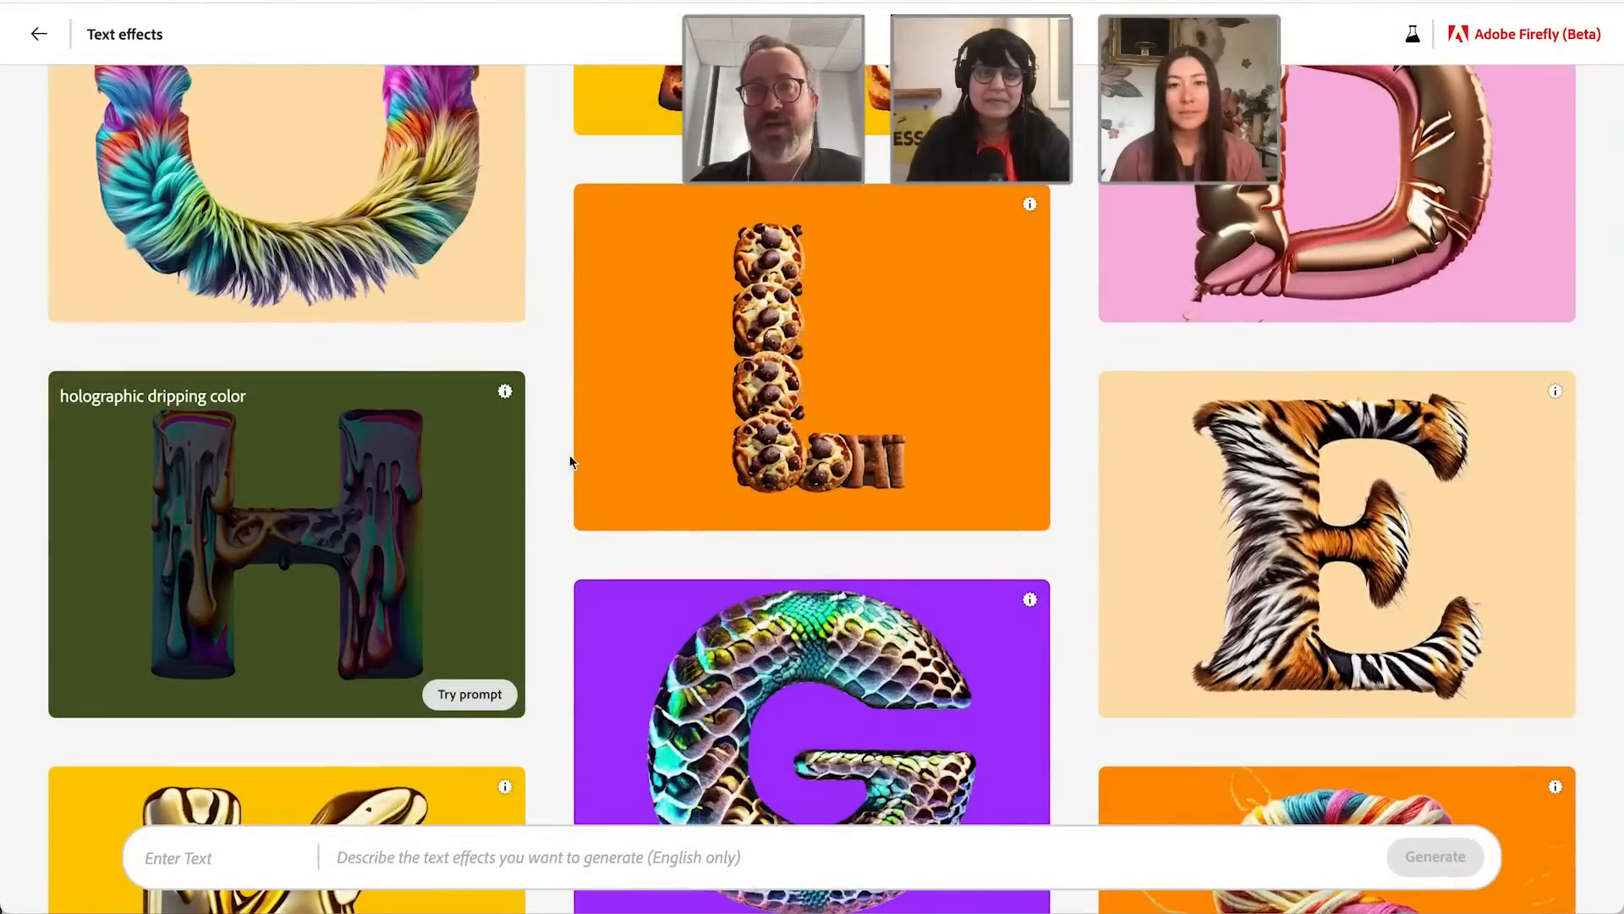
{"action": "mouse_move", "coordinate": [673, 424]}
{"action": "scroll", "coordinate": [236, 841], "scroll_direction": "down", "scroll_amount": 1}
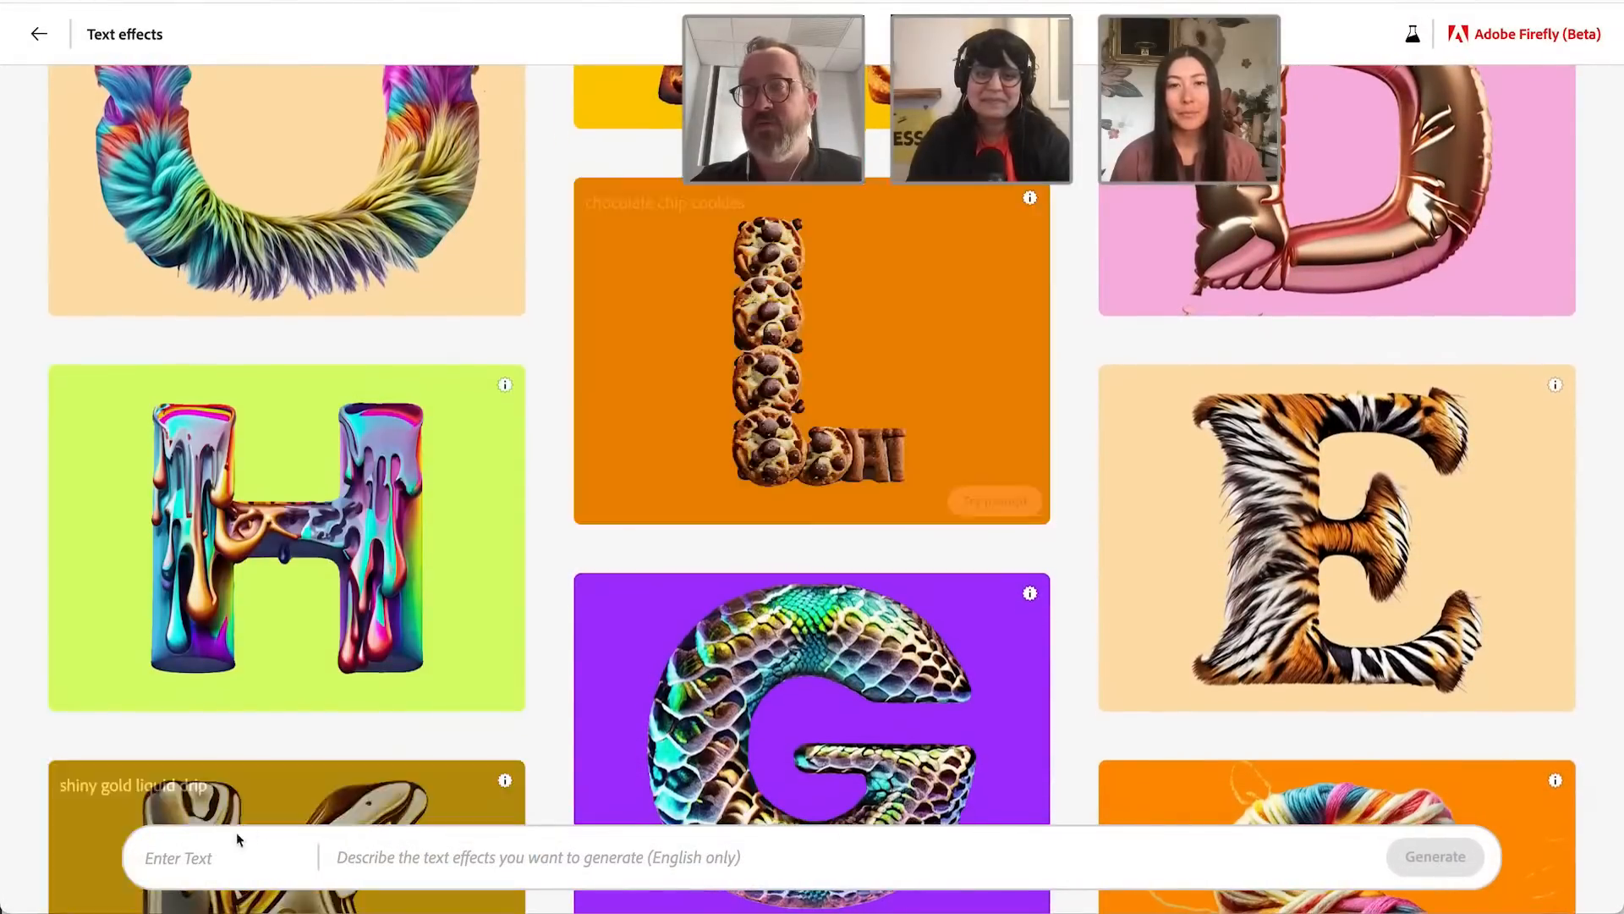
{"action": "left_click", "coordinate": [236, 851]}
{"action": "type", "text": "YUM"}
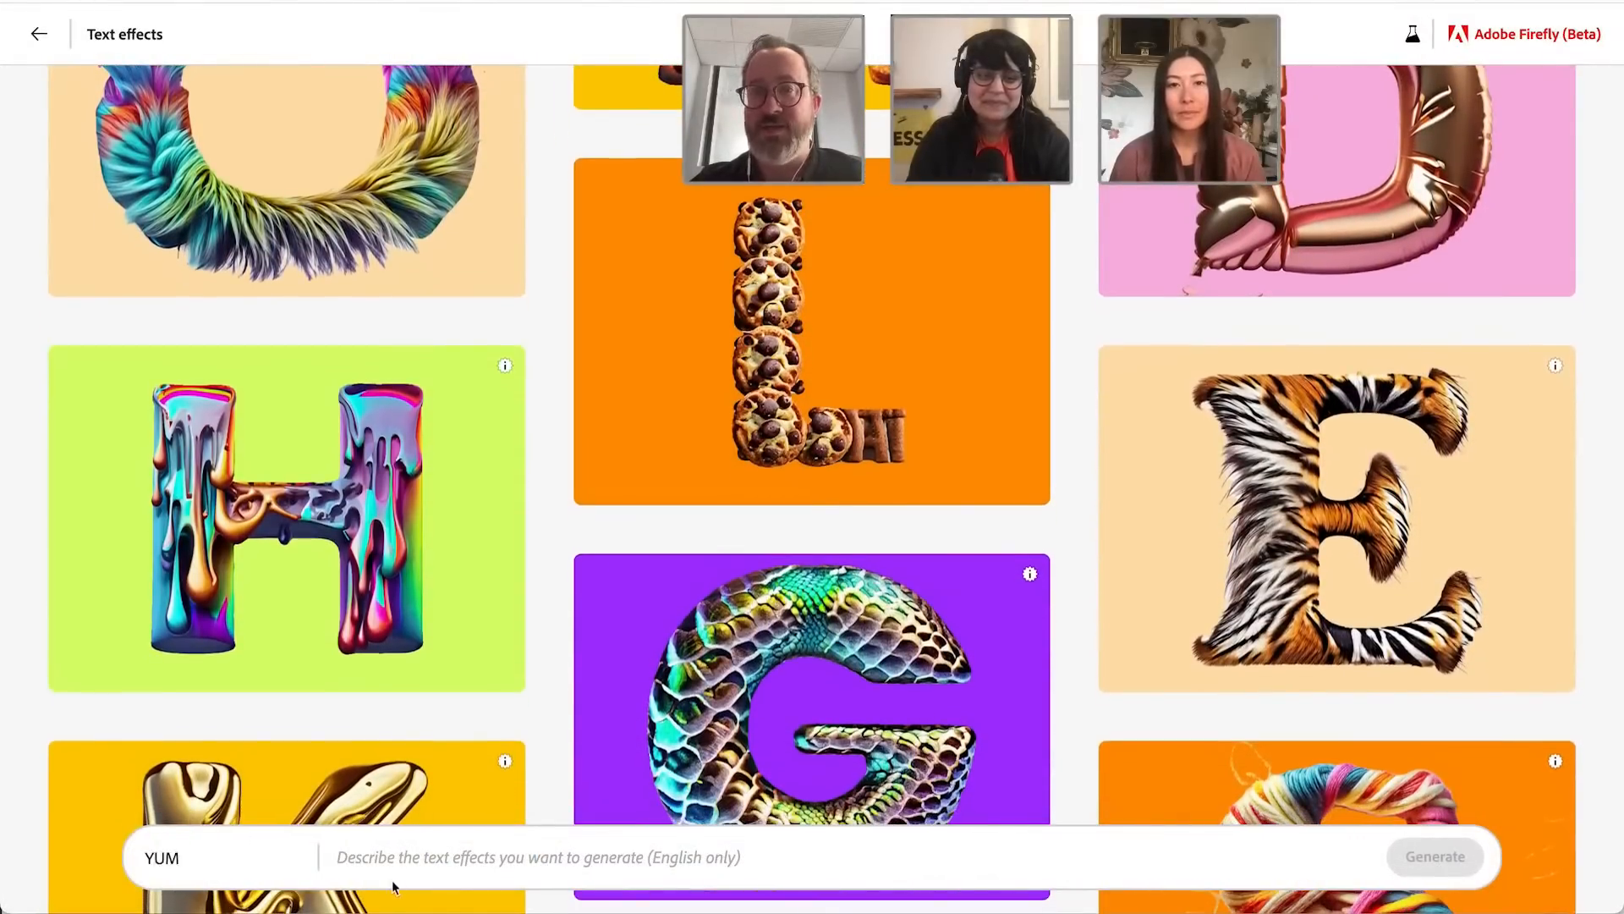
{"action": "left_click", "coordinate": [392, 873]}
{"action": "type", "text": "melting chocolate"}
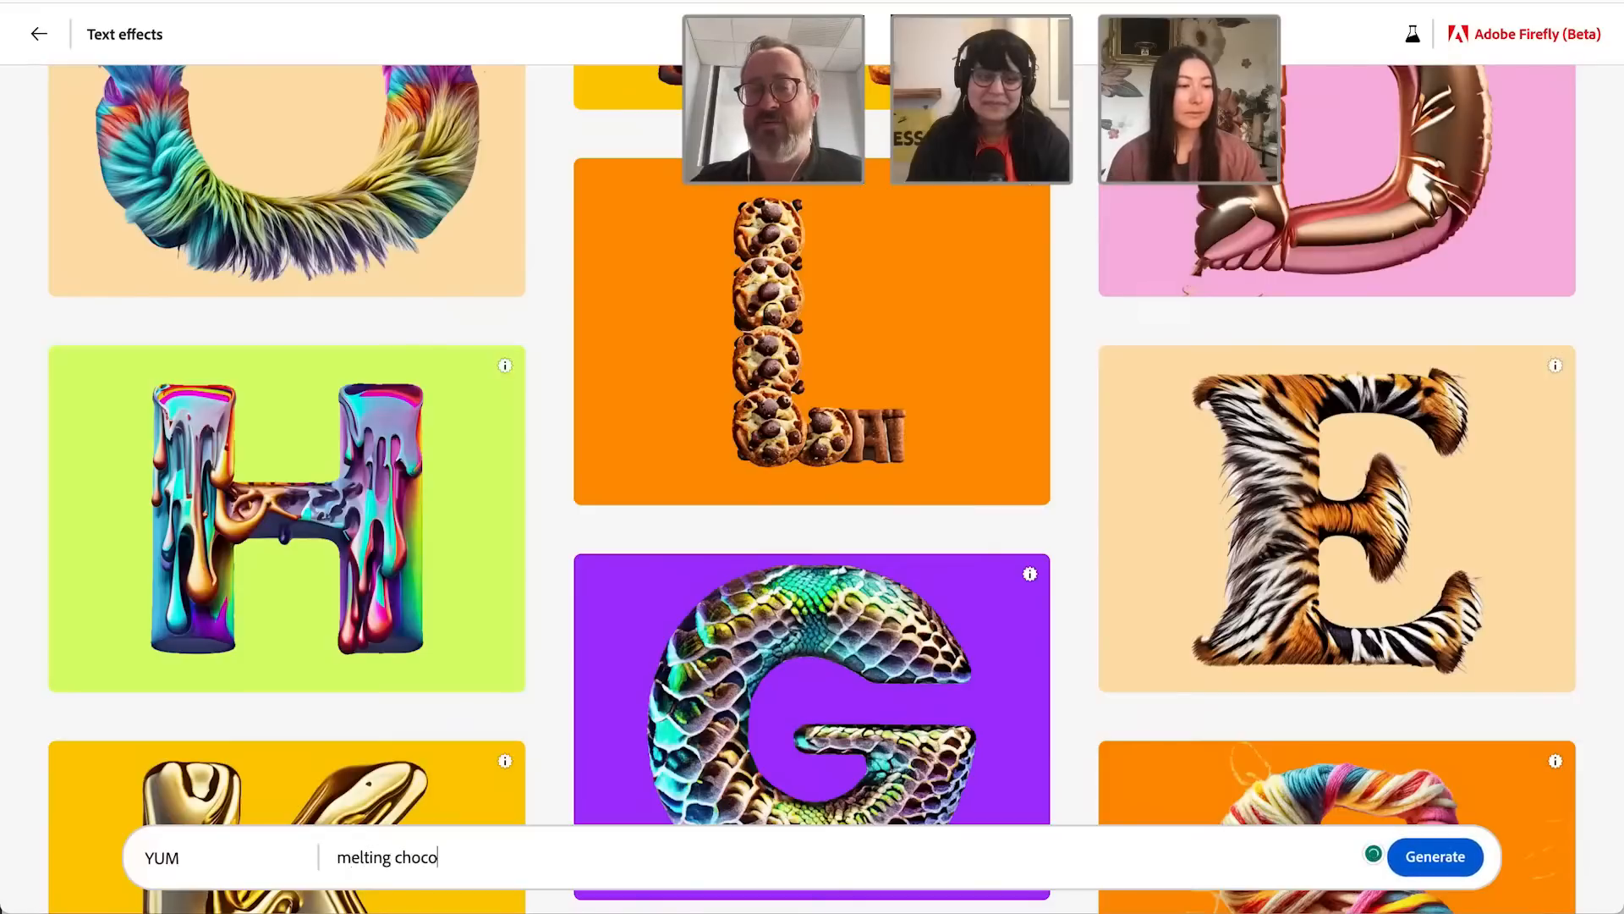
{"action": "left_click", "coordinate": [1429, 856]}
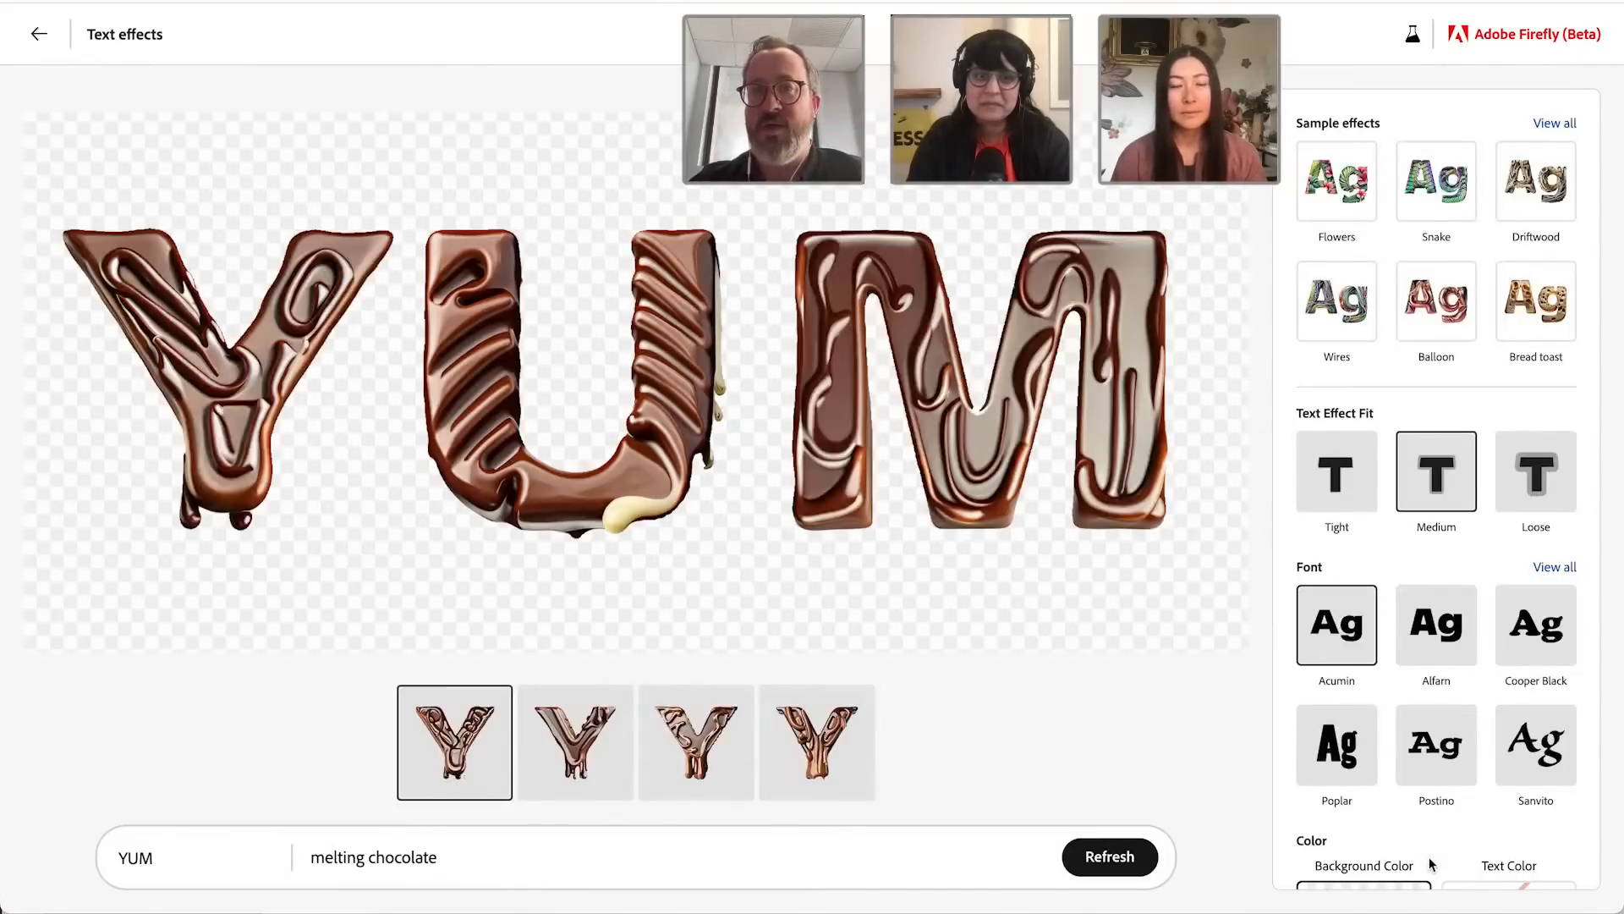
Step: Choose the second chocolate variation and set the text effect fit to Loose
{"action": "left_click", "coordinate": [573, 749]}
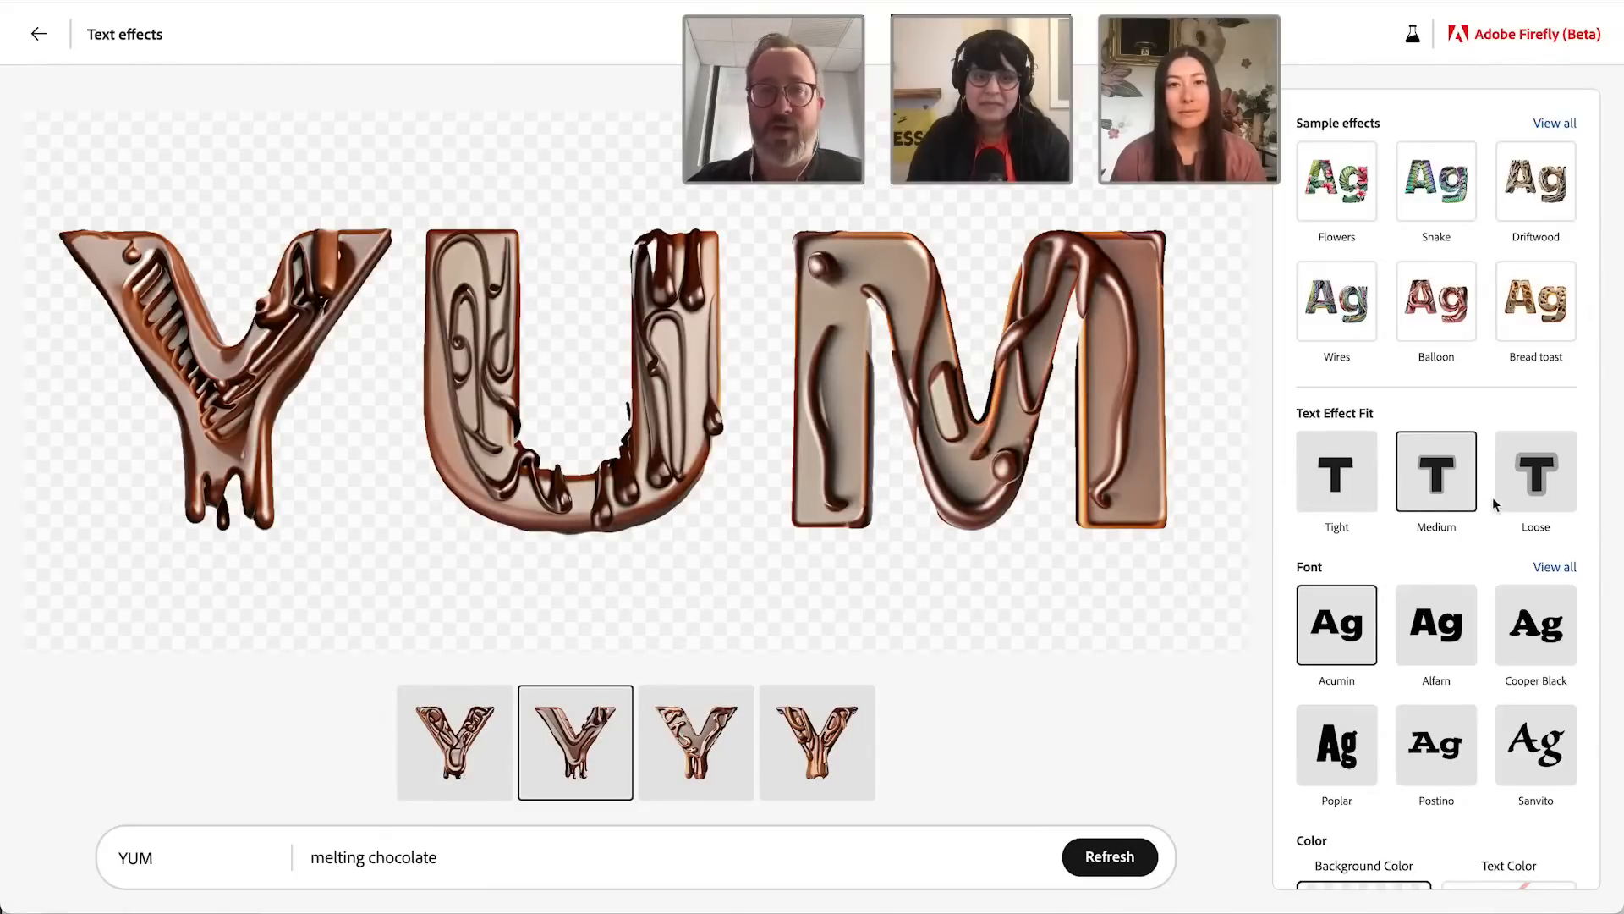
{"action": "left_click", "coordinate": [1521, 491]}
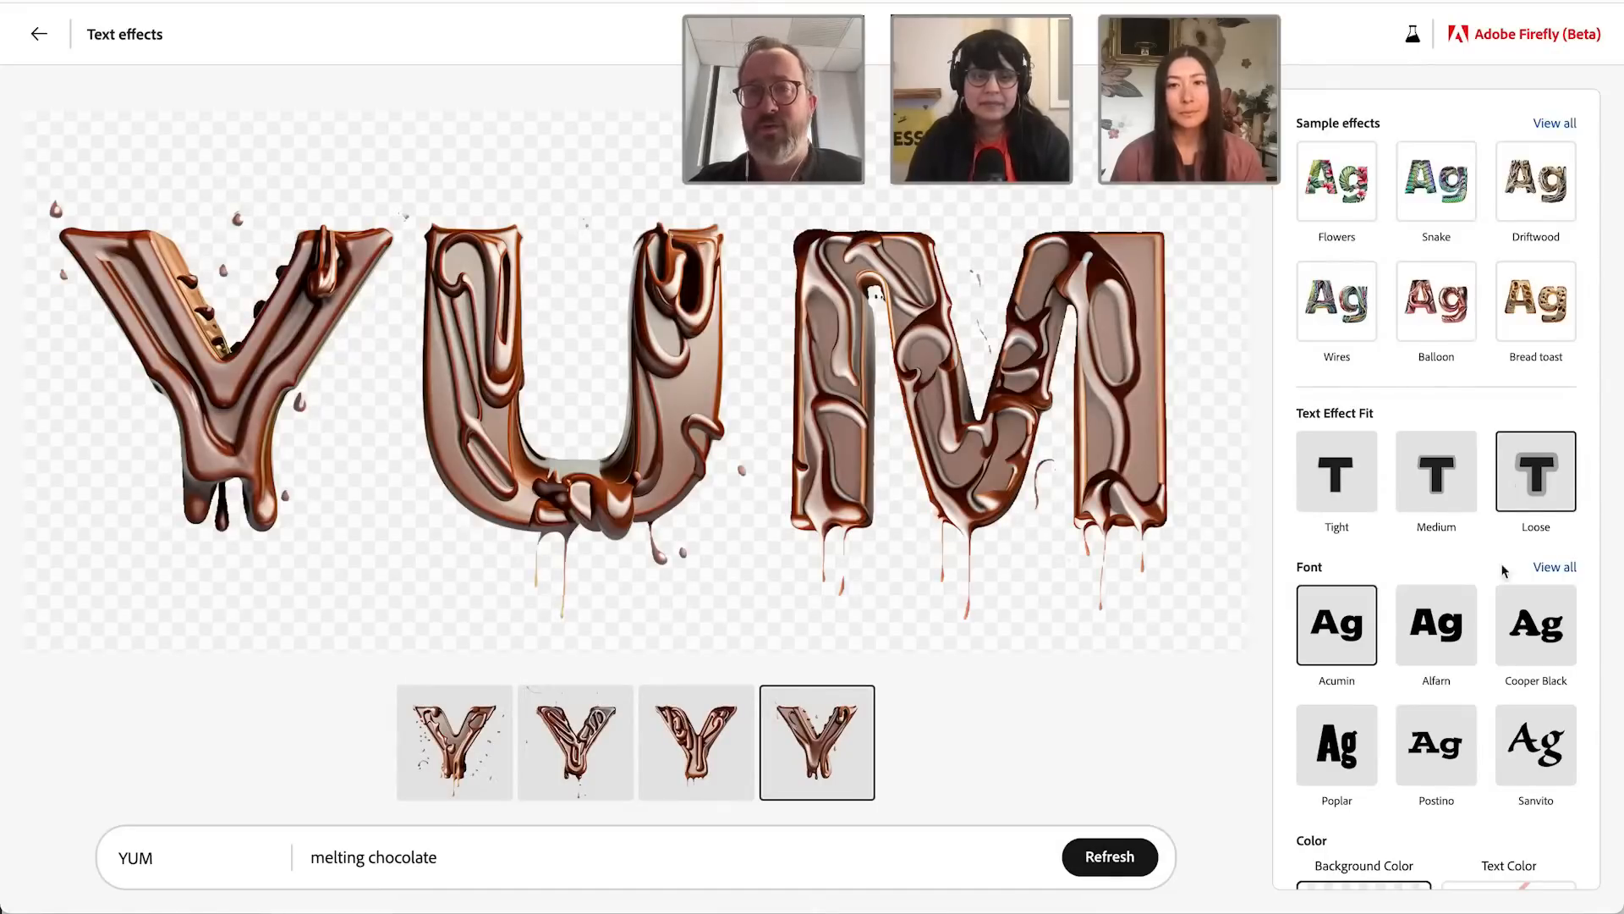
Step: Change the lettering's font to Cooper Black and its background color to light orange
{"action": "scroll", "coordinate": [1502, 574], "scroll_direction": "down", "scroll_amount": 2}
{"action": "left_click", "coordinate": [1538, 567]}
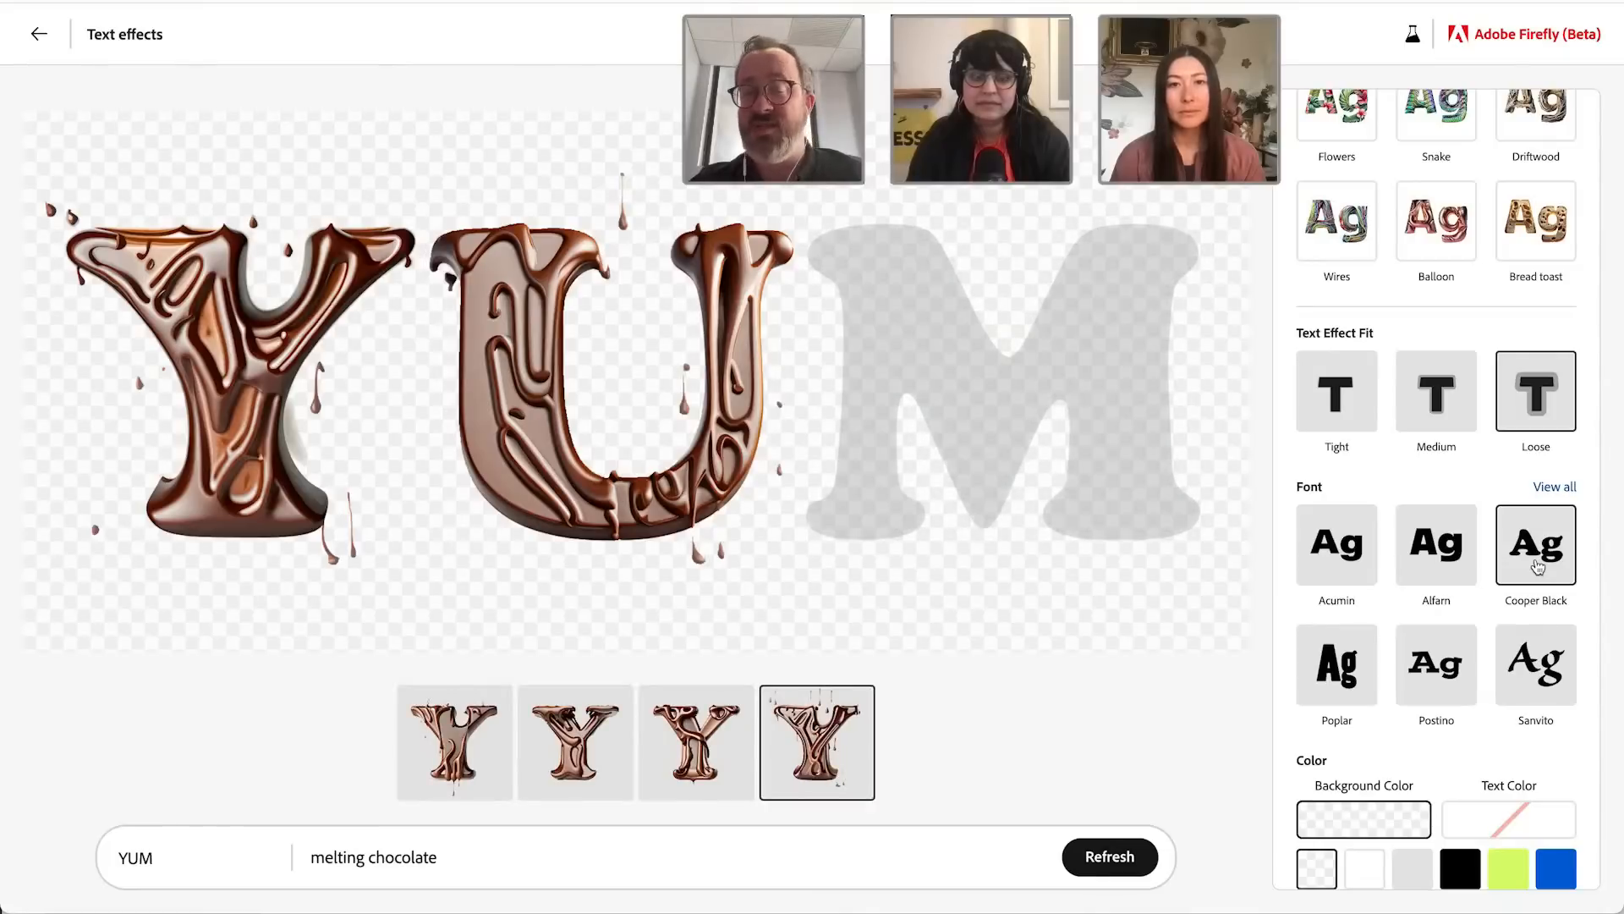
{"action": "scroll", "coordinate": [1467, 664], "scroll_direction": "down", "scroll_amount": 3}
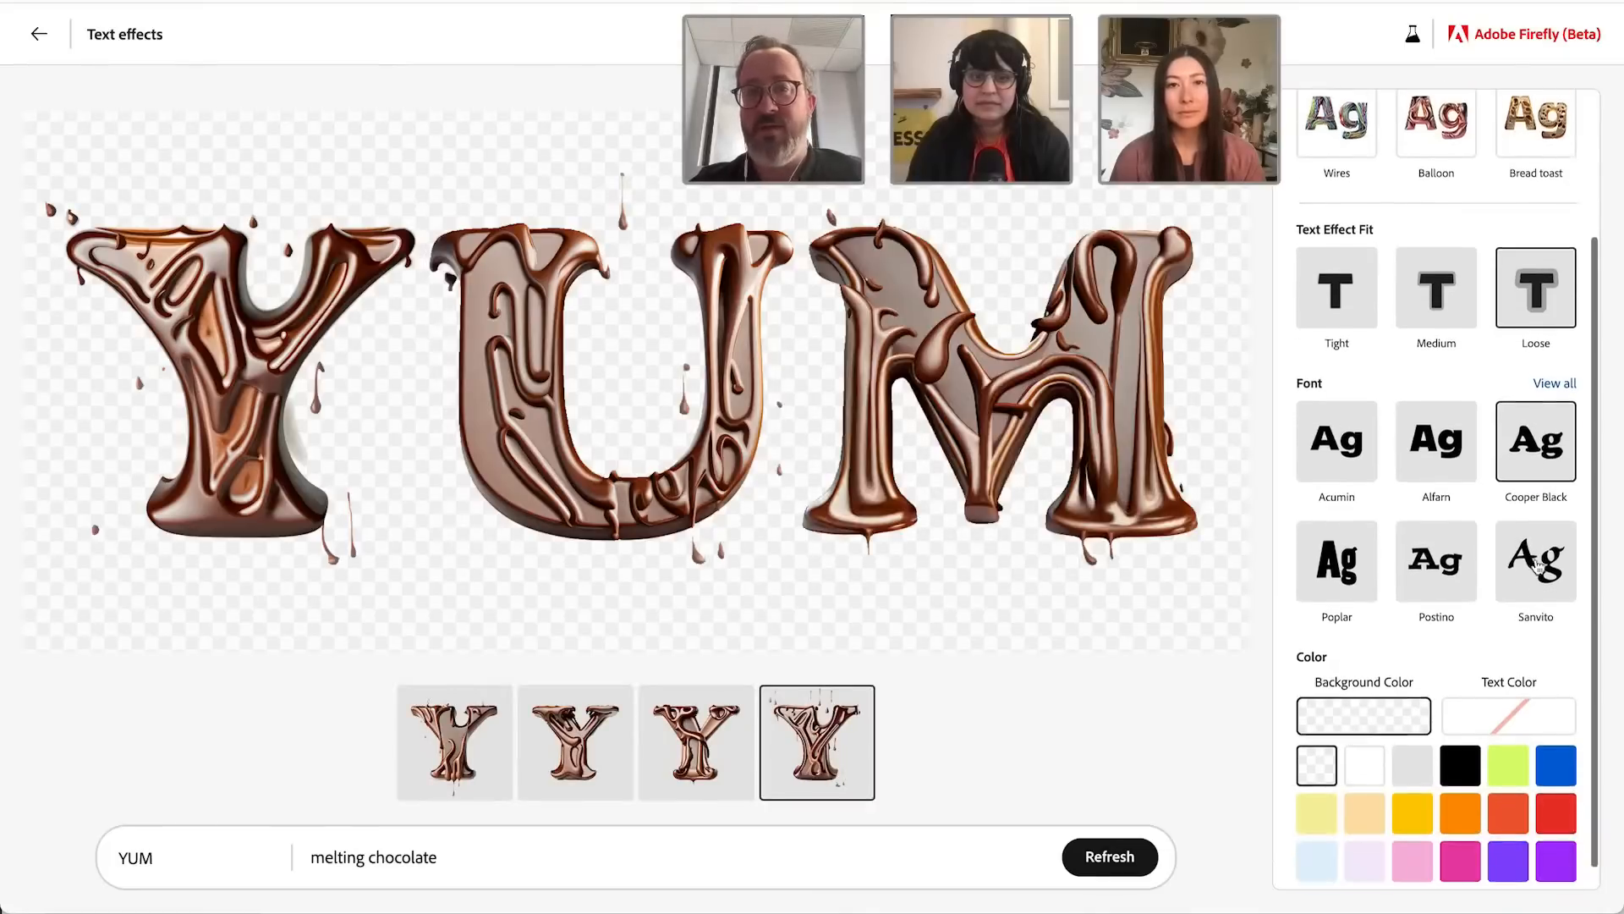
{"action": "left_click", "coordinate": [1354, 803]}
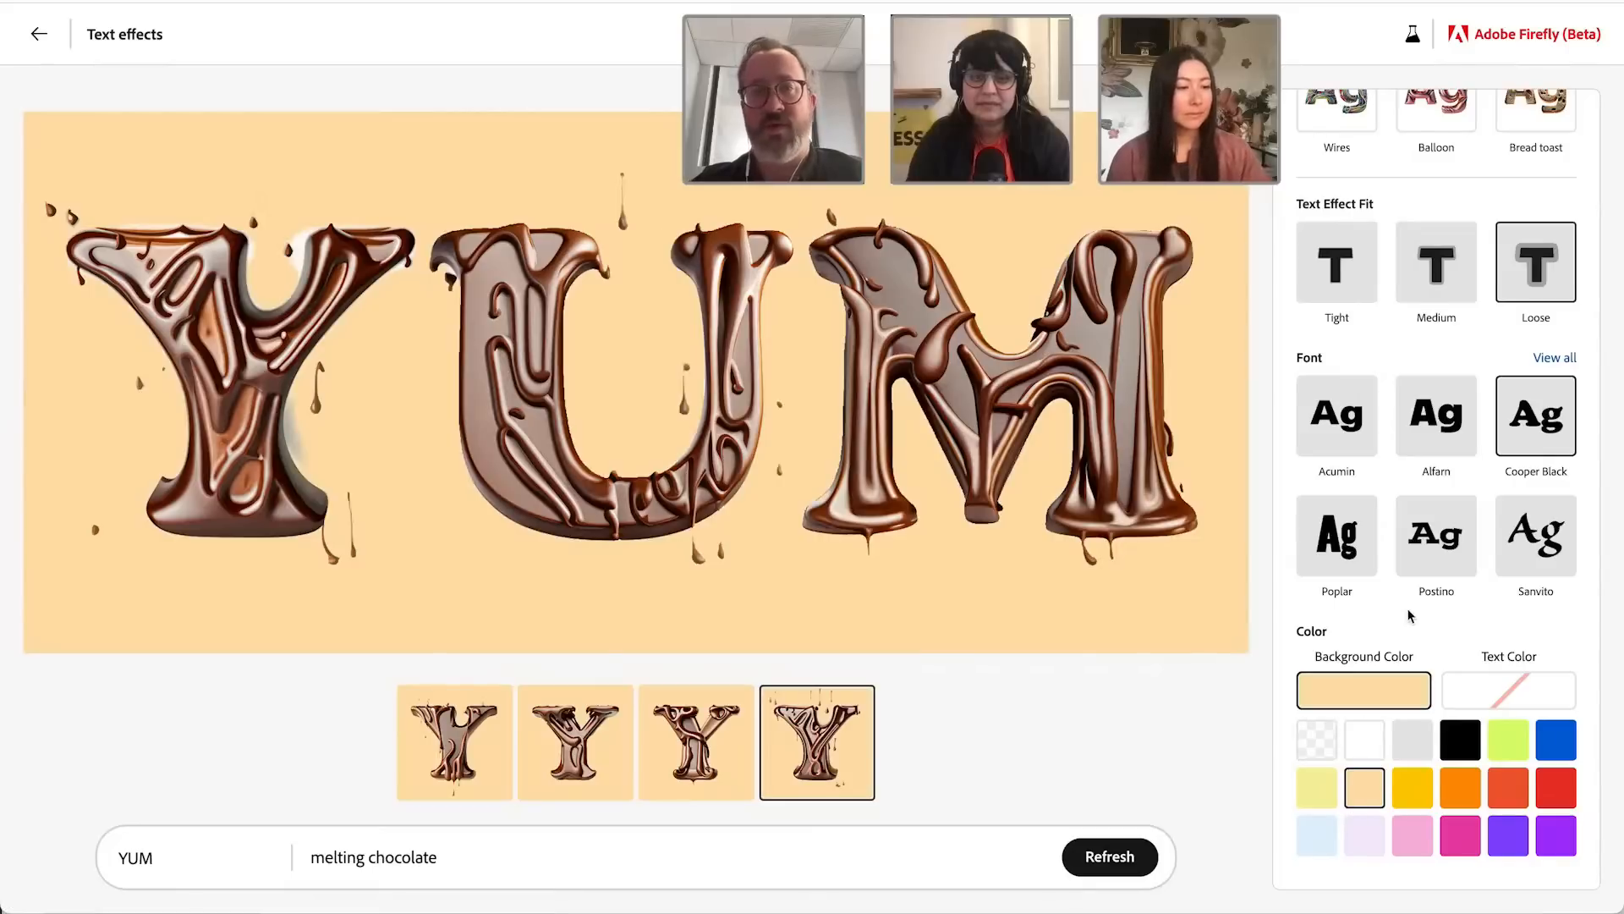
Step: Apply the Bread toast sample effect to the YUM lettering
{"action": "scroll", "coordinate": [1411, 611], "scroll_direction": "up", "scroll_amount": 5}
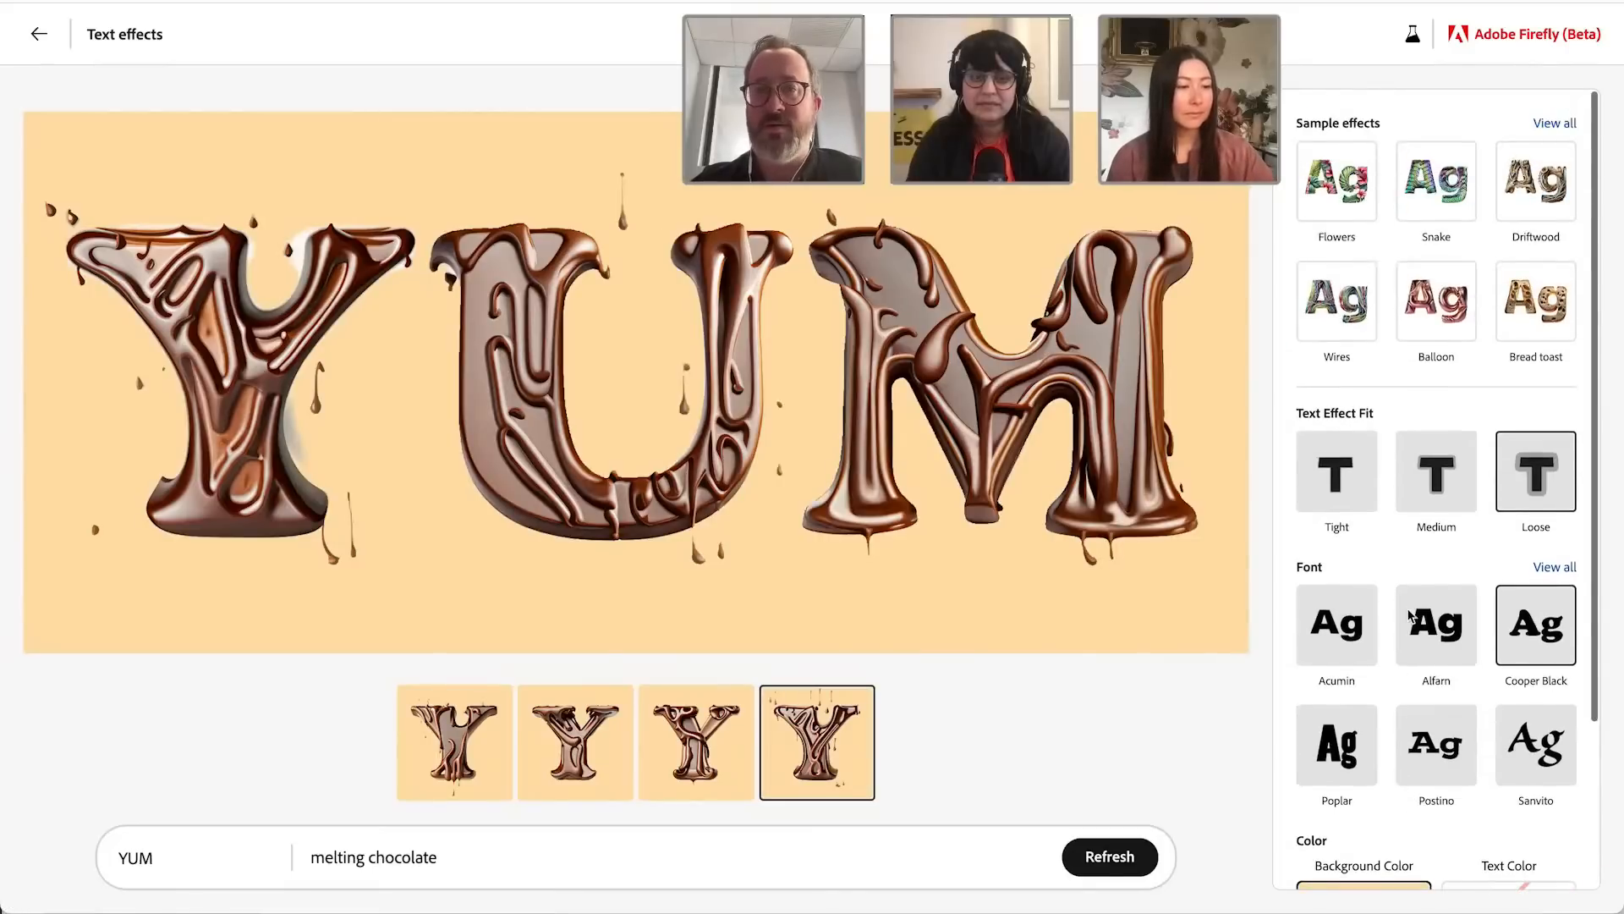
{"action": "left_click", "coordinate": [1543, 329]}
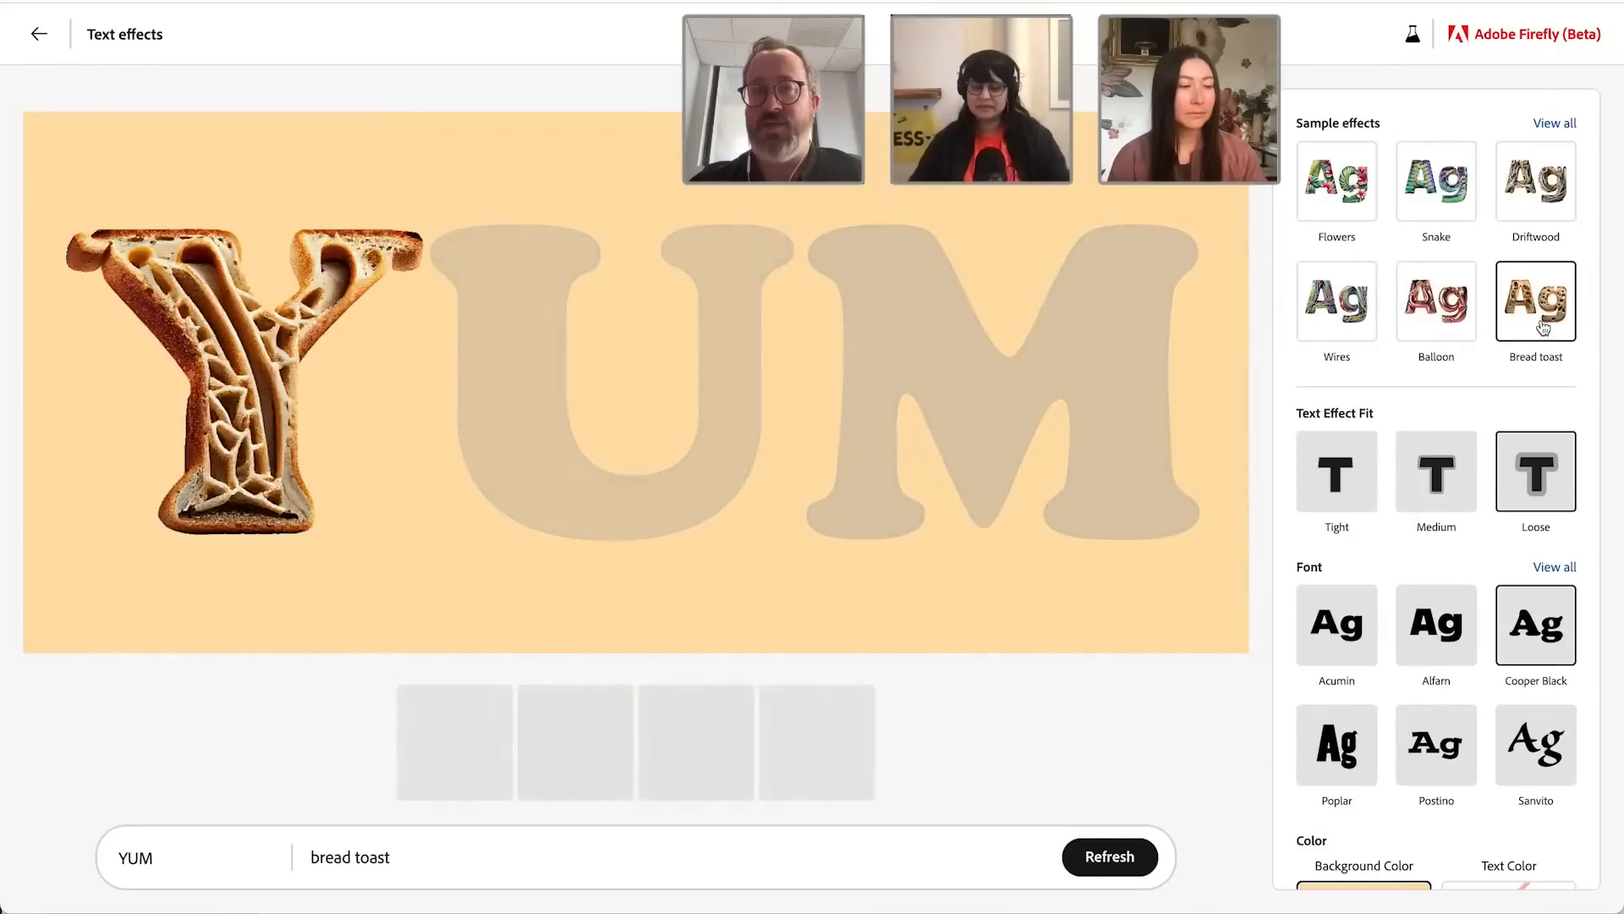